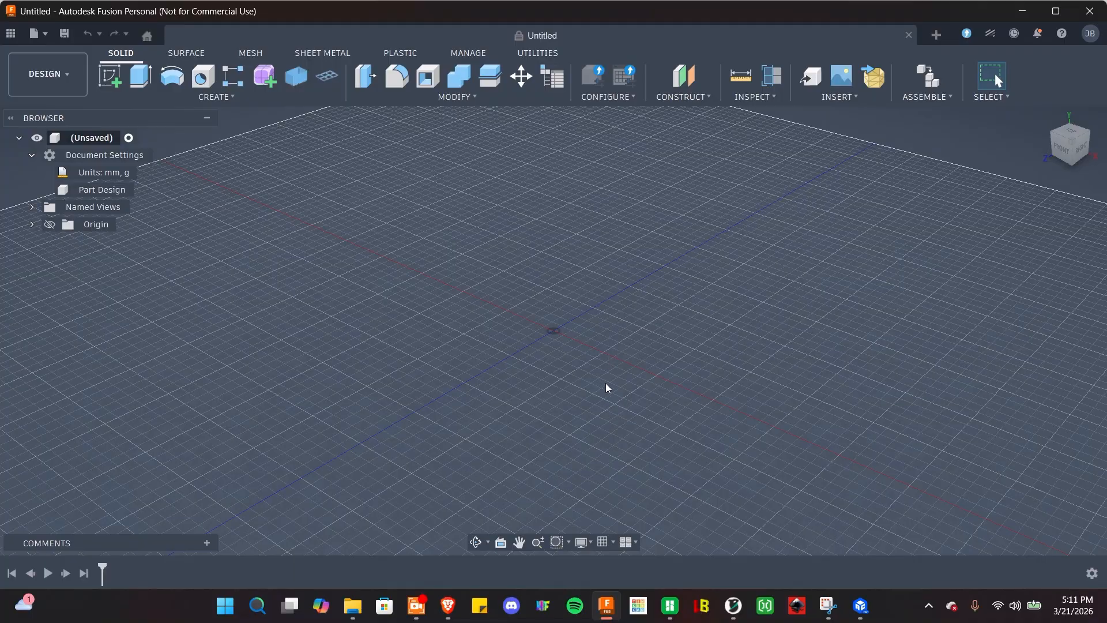
Orbit the view around the empty design workspace.
mouse_move(601, 319)
shift+middle_down()
mouse_move(556, 326)
mouse_move(603, 321)
shift+middle_up()
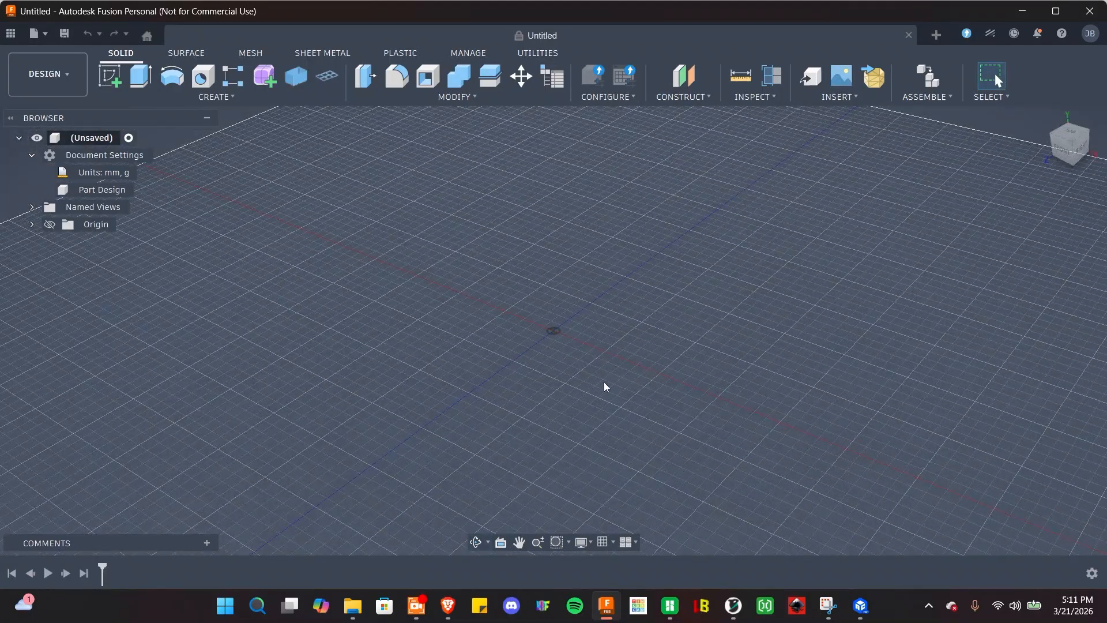
Open Preferences from the account menu, scroll through the General settings, and cancel without applying.
click(1089, 36)
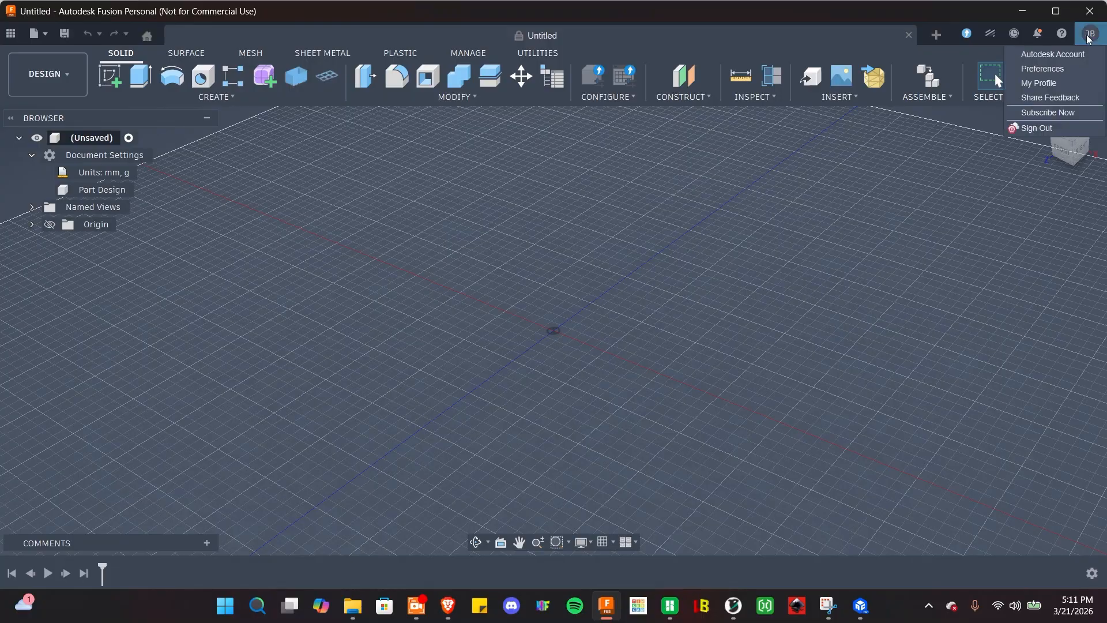
click(1054, 70)
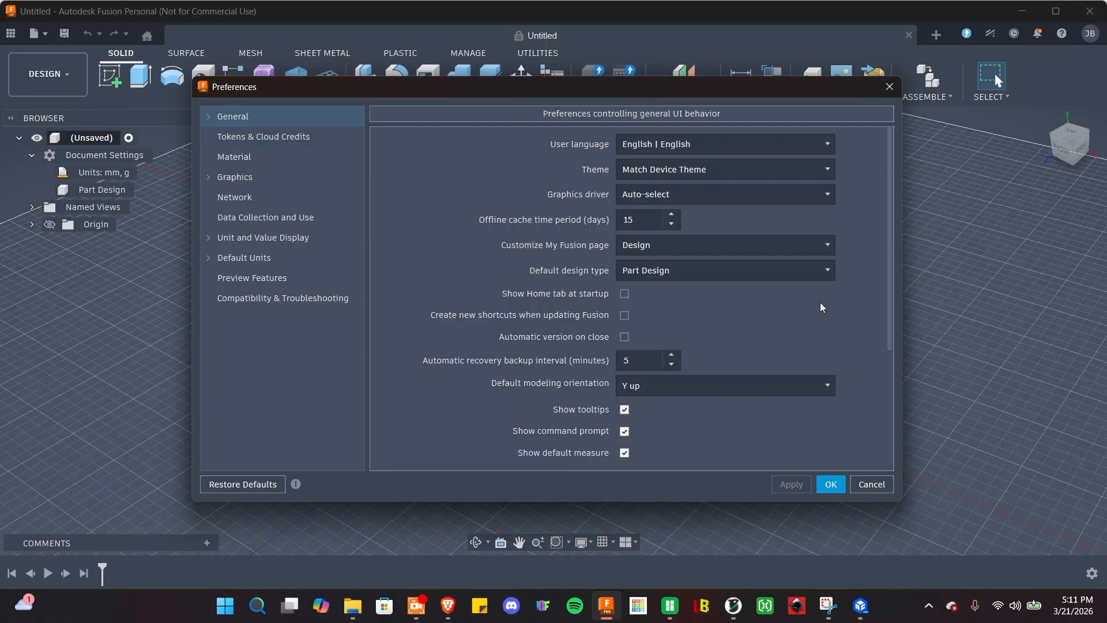
scroll(820, 302, down, 3)
scroll(638, 369, down, 1)
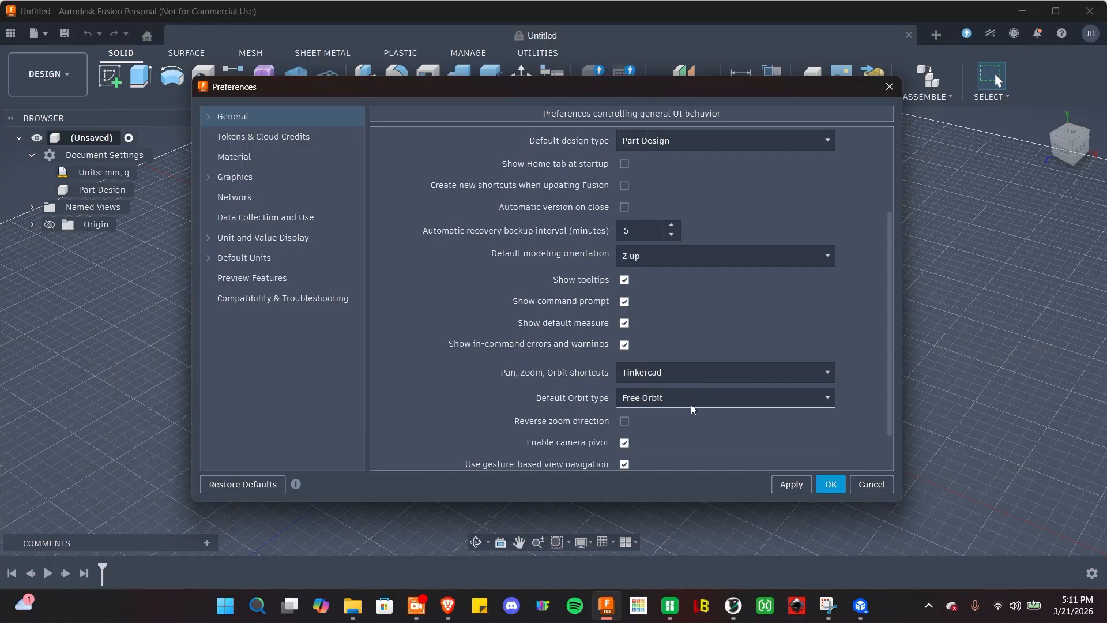
click(869, 484)
right_drag(548, 347, 550, 369)
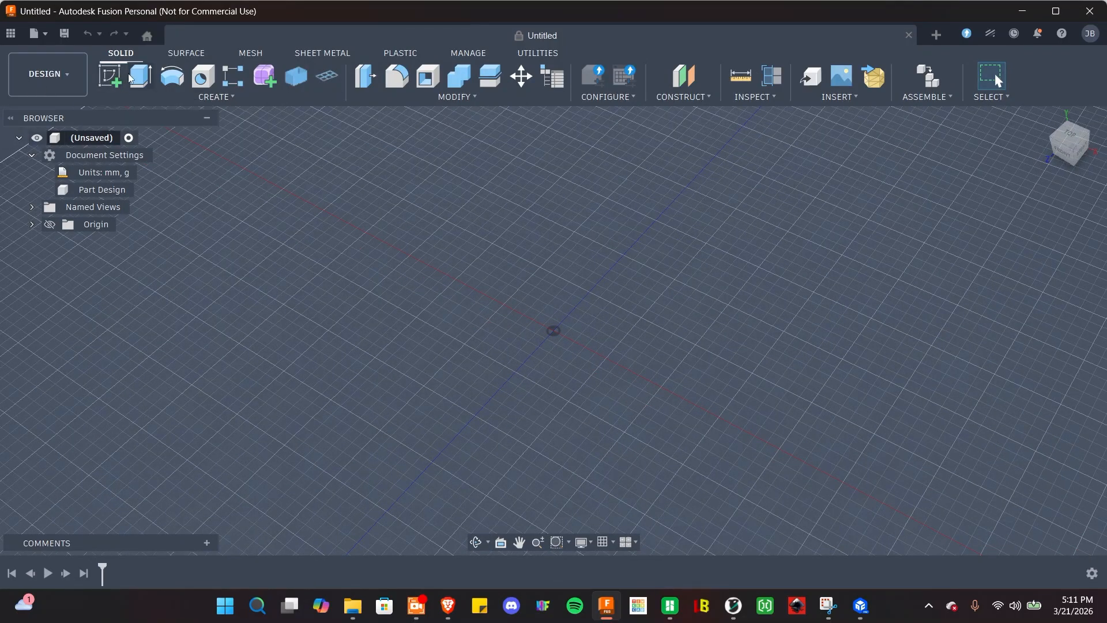
Start a new sketch on the horizontal ground plane.
click(114, 83)
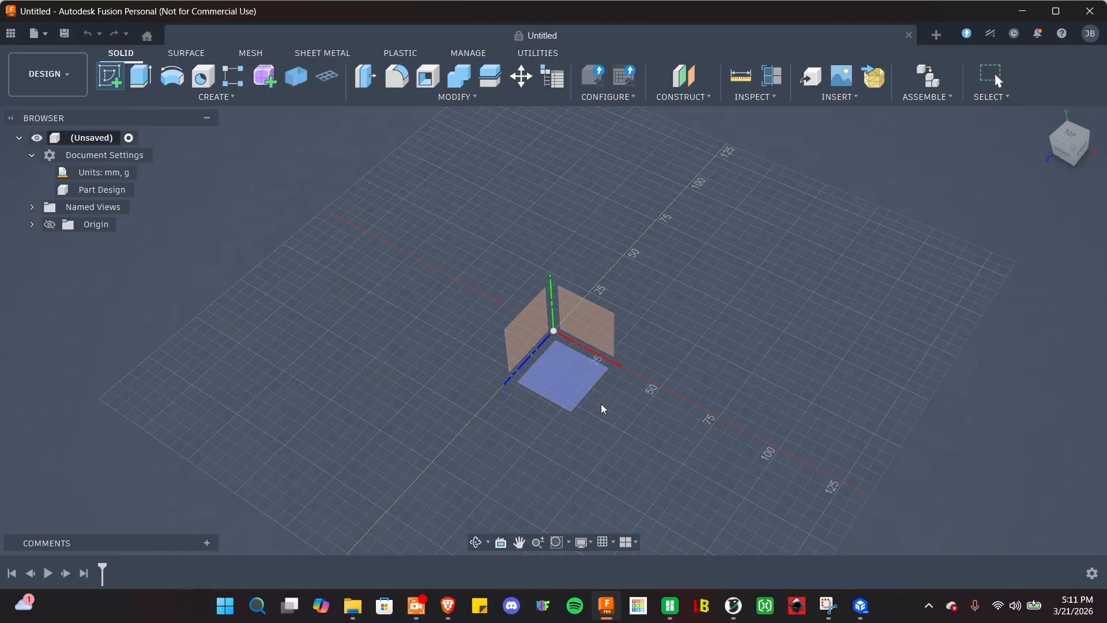
click(579, 385)
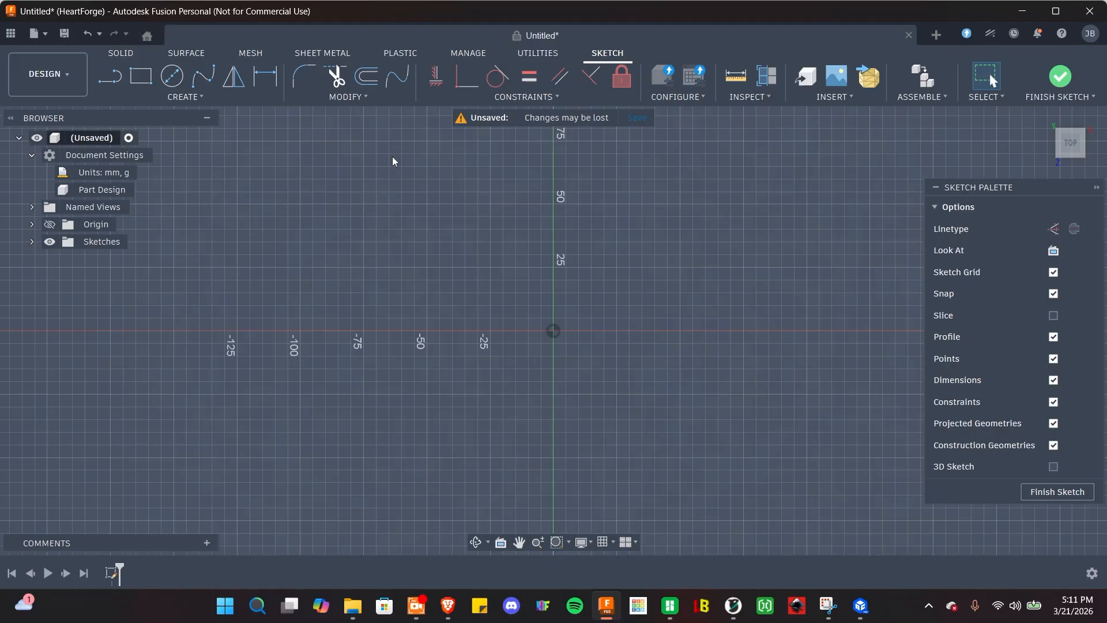
Draw a centre-diameter circle of 50.8 mm on the origin, then finish the sketch.
click(173, 76)
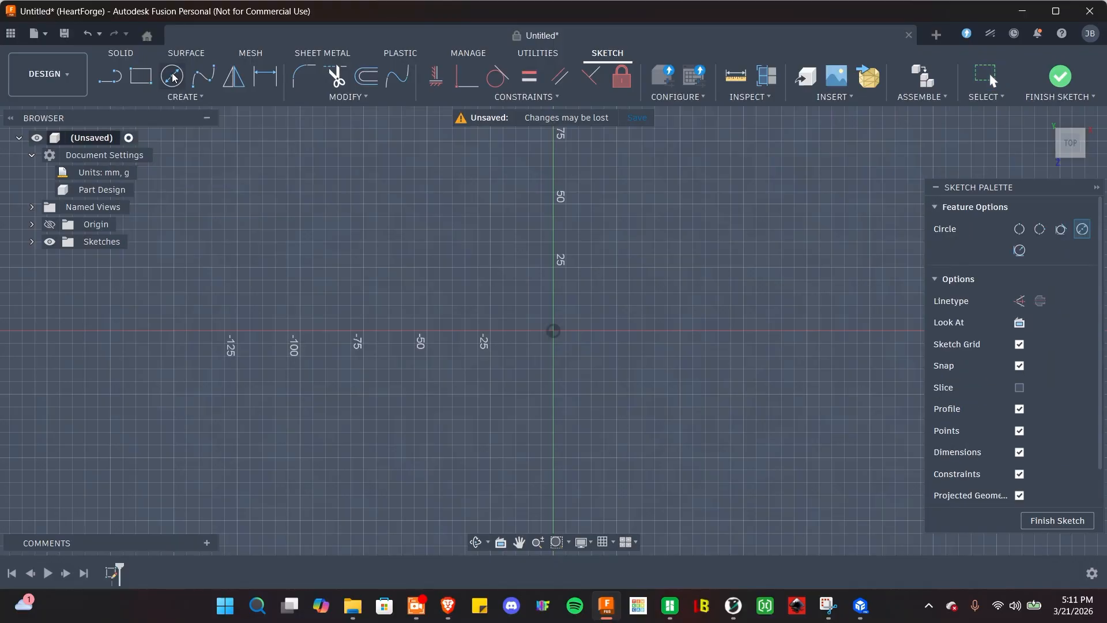
click(554, 332)
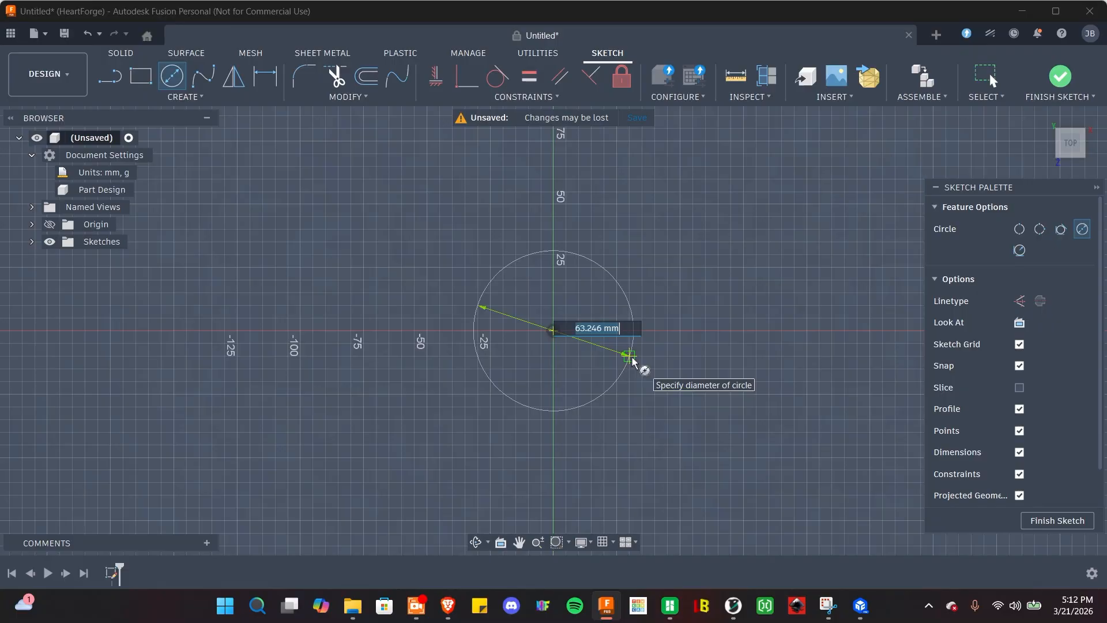
text(50.8)
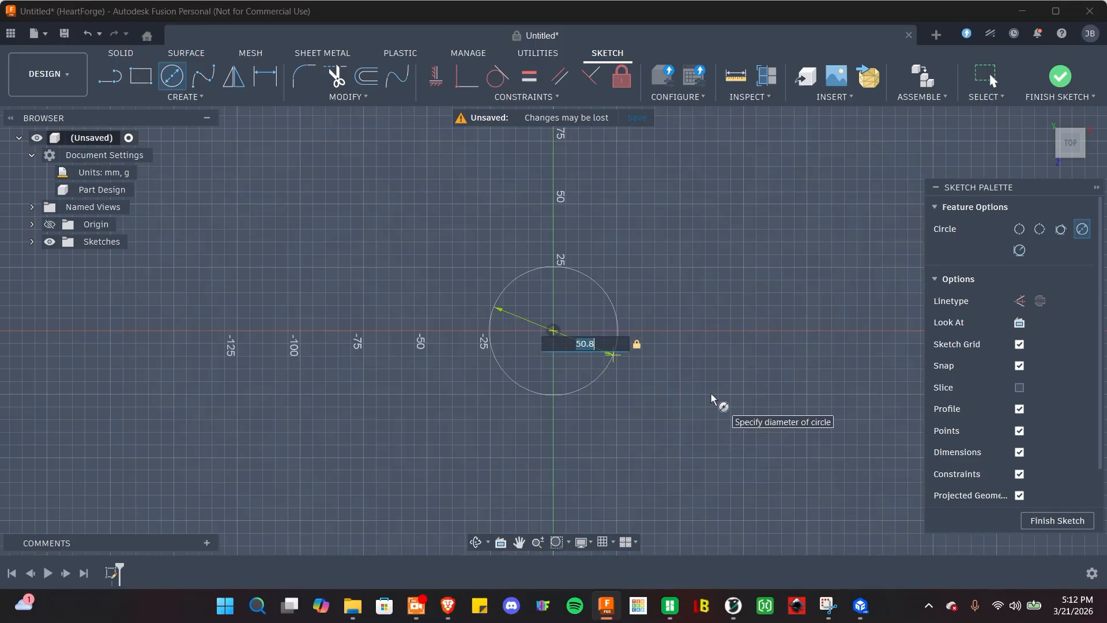
key(Return)
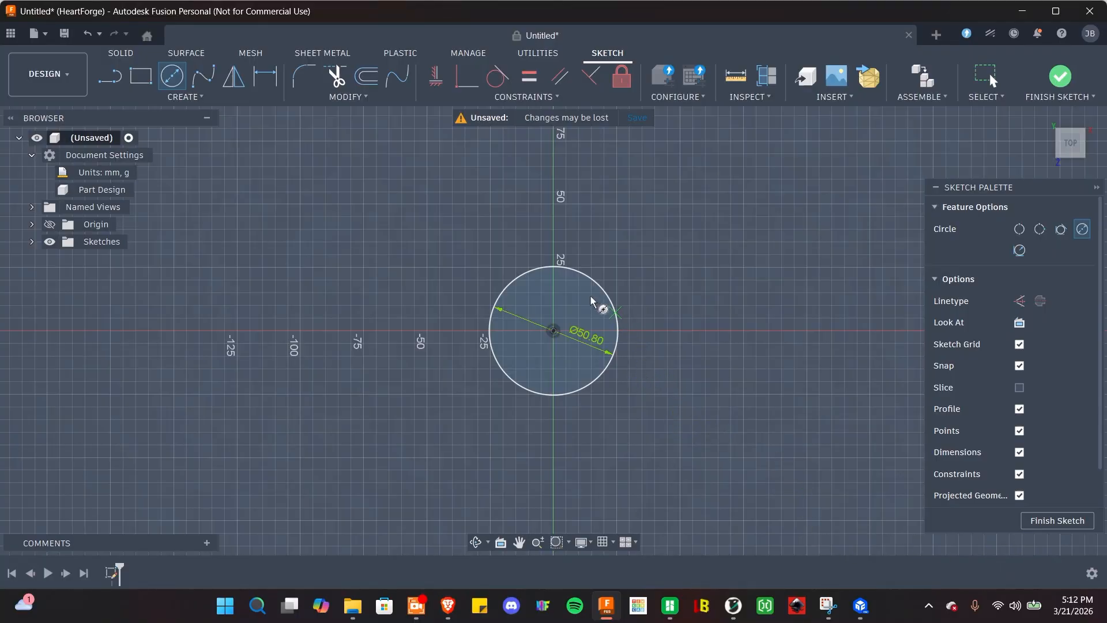
click(1057, 521)
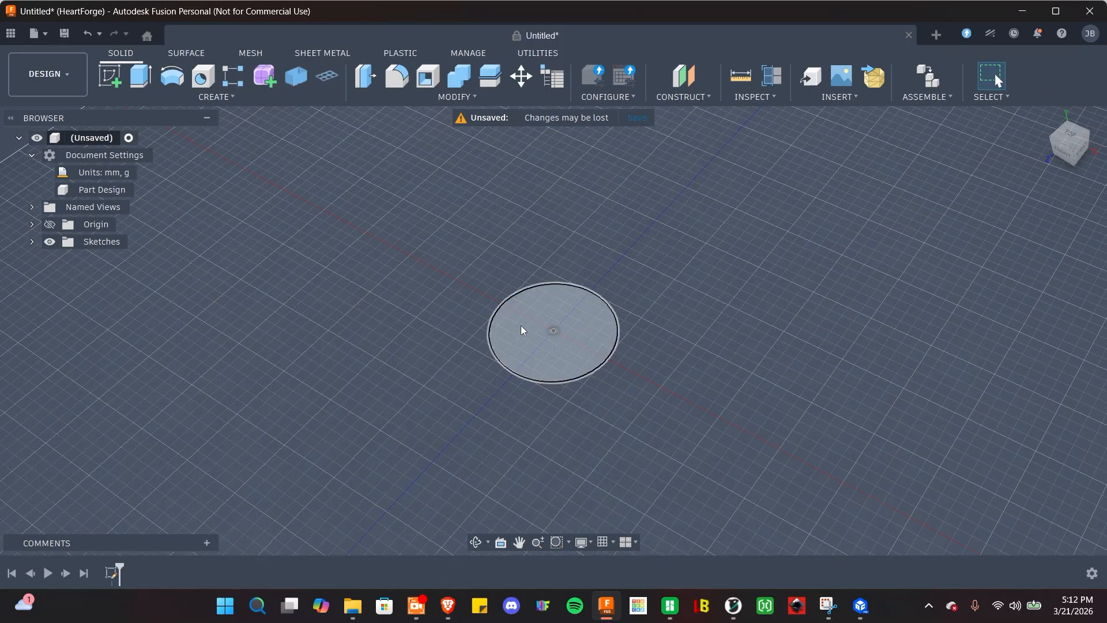
Extrude the circle profile 2.3 mm as a new solid body.
shift+middle_drag(635, 442, 647, 468)
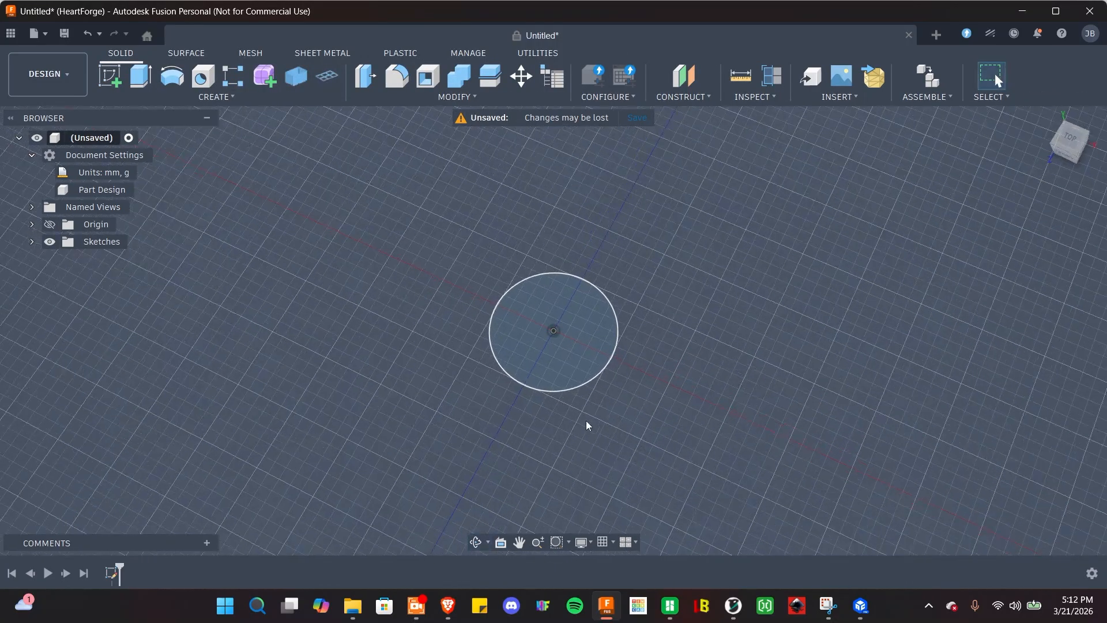
click(510, 337)
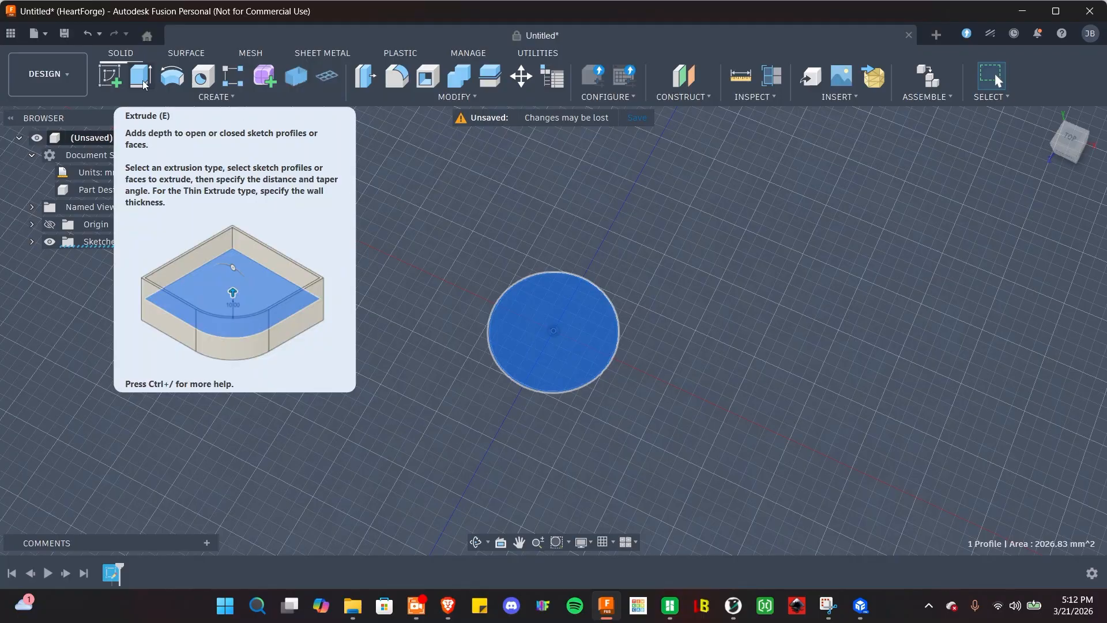
click(141, 76)
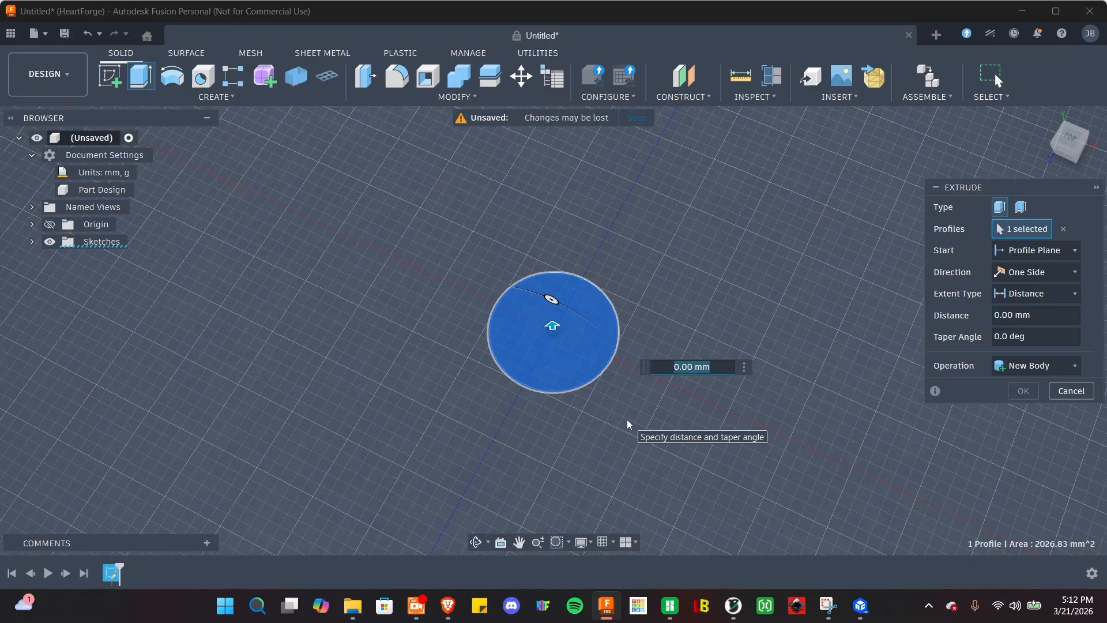
text(2.3)
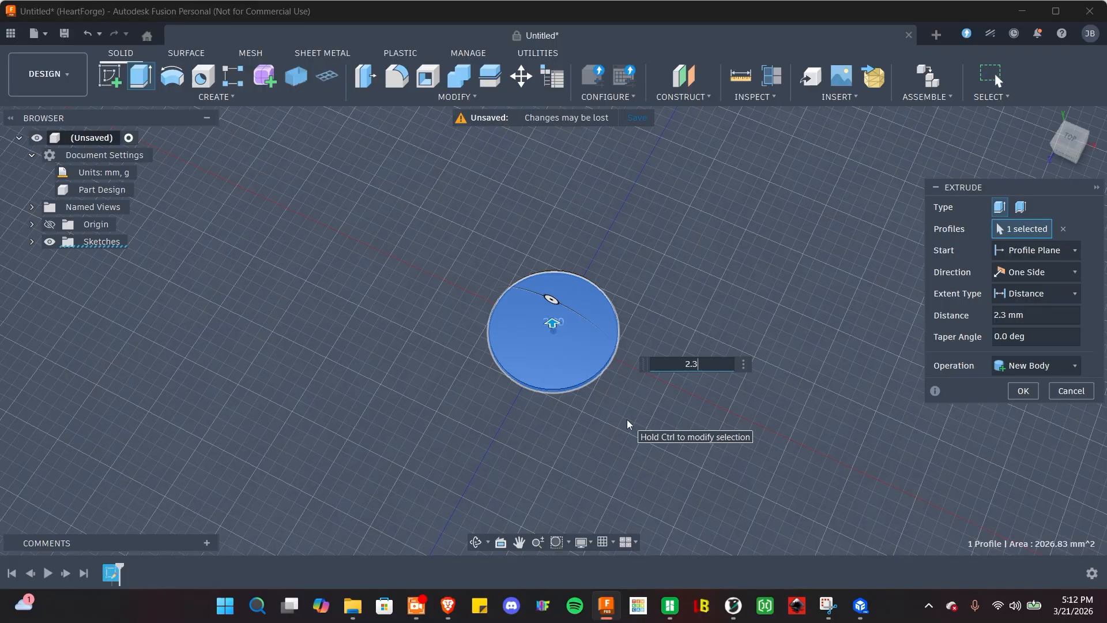
key(Return)
scroll(643, 411, down, 3)
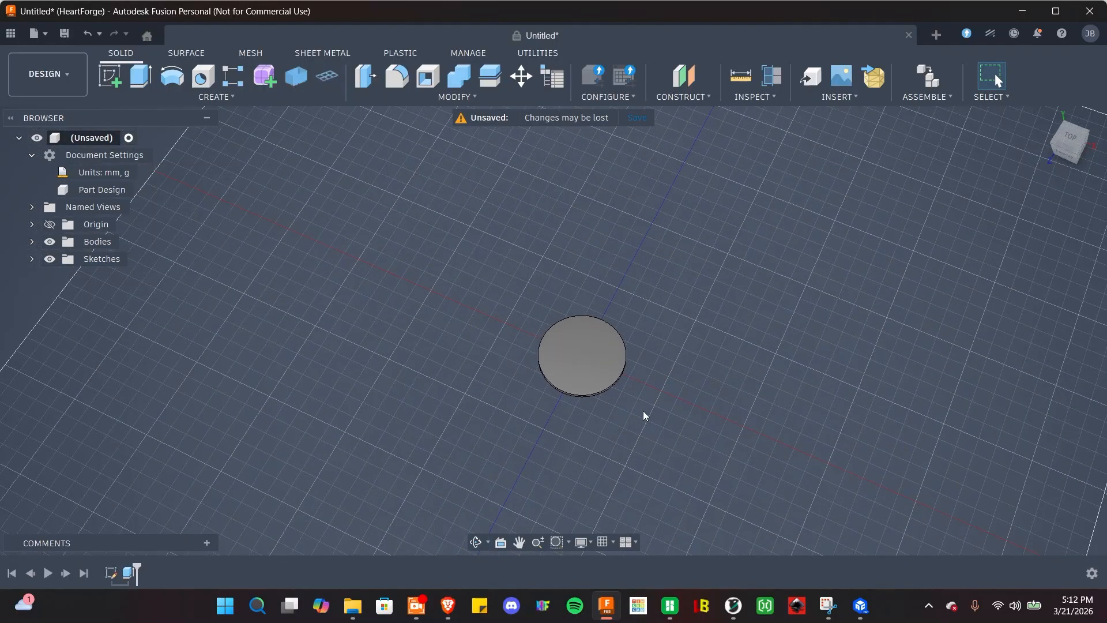
scroll(643, 411, up, 6)
Select the disc's top circular edge and start a fillet on it.
shift+middle_drag(643, 411, 645, 369)
middle_drag(583, 387, 681, 436)
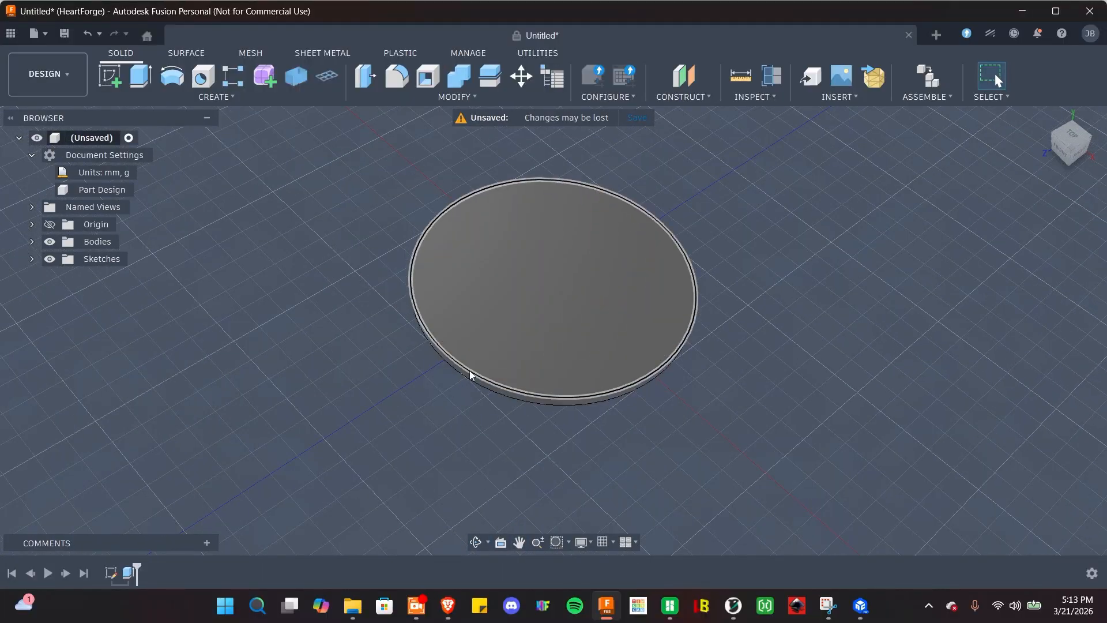
click(510, 389)
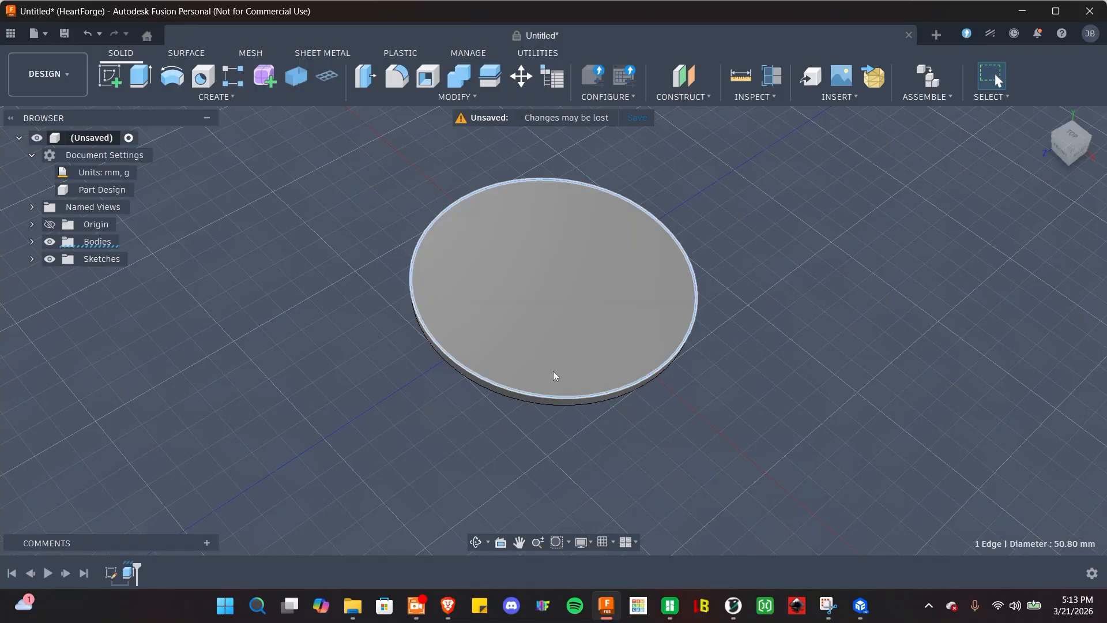
click(397, 77)
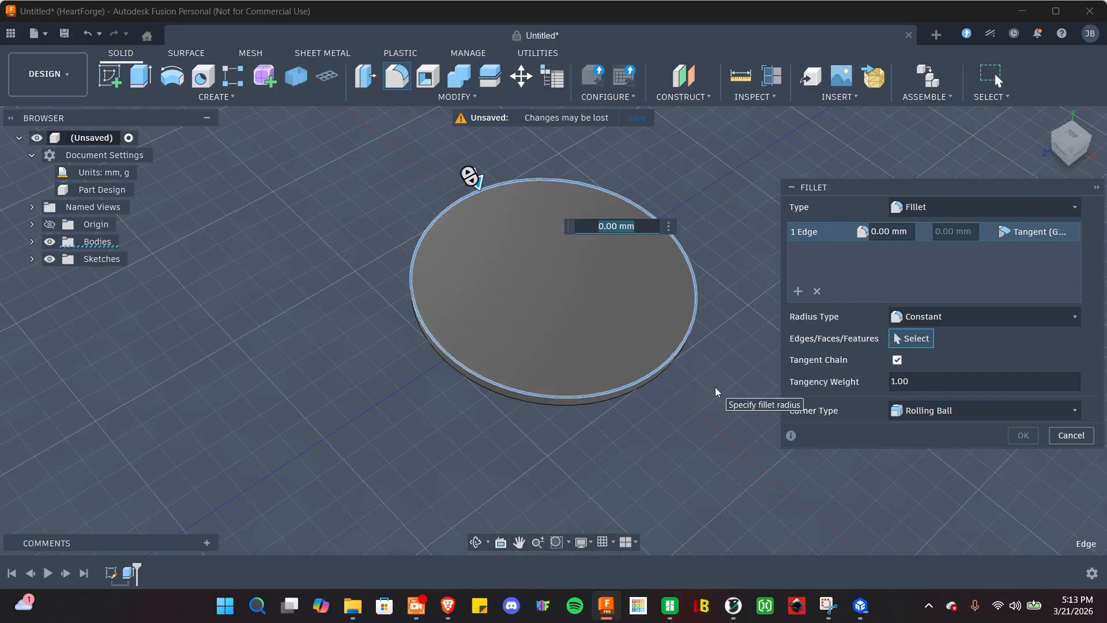
Try fillet radii of 2, 5, 10 and 25 mm, then confirm a 5 mm fillet.
text(2)
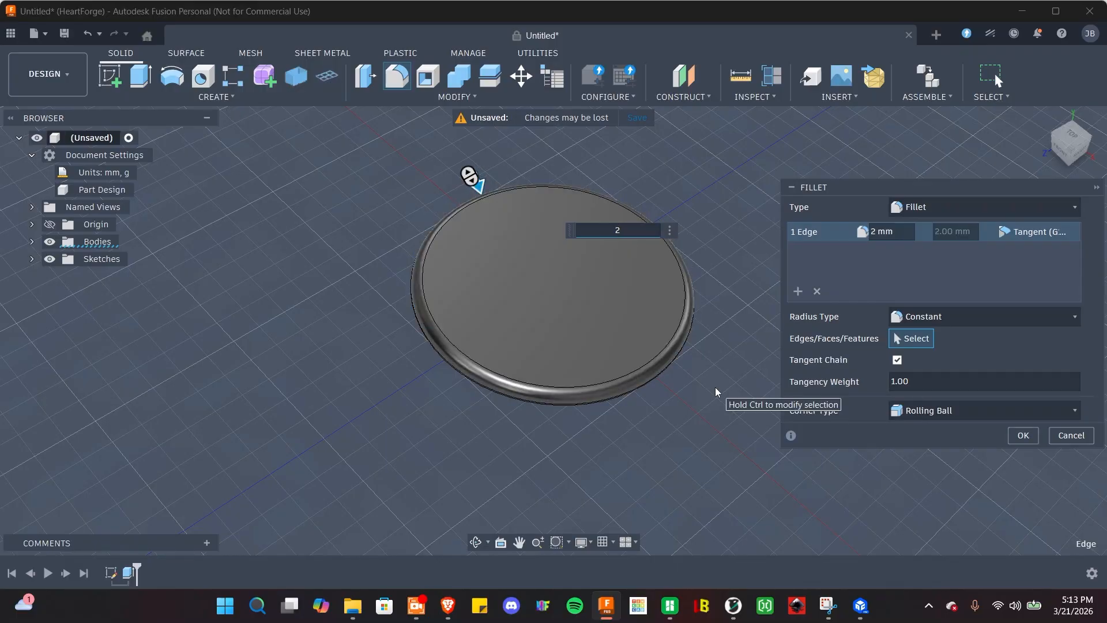
key(BackSpace)
text(5)
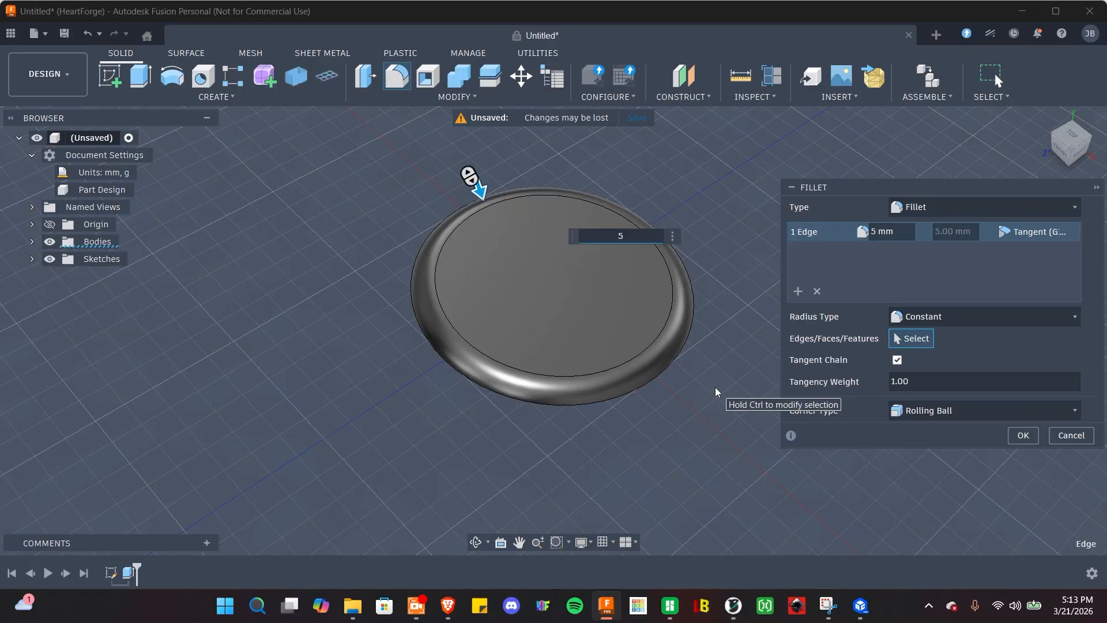
key(BackSpace)
text(10)
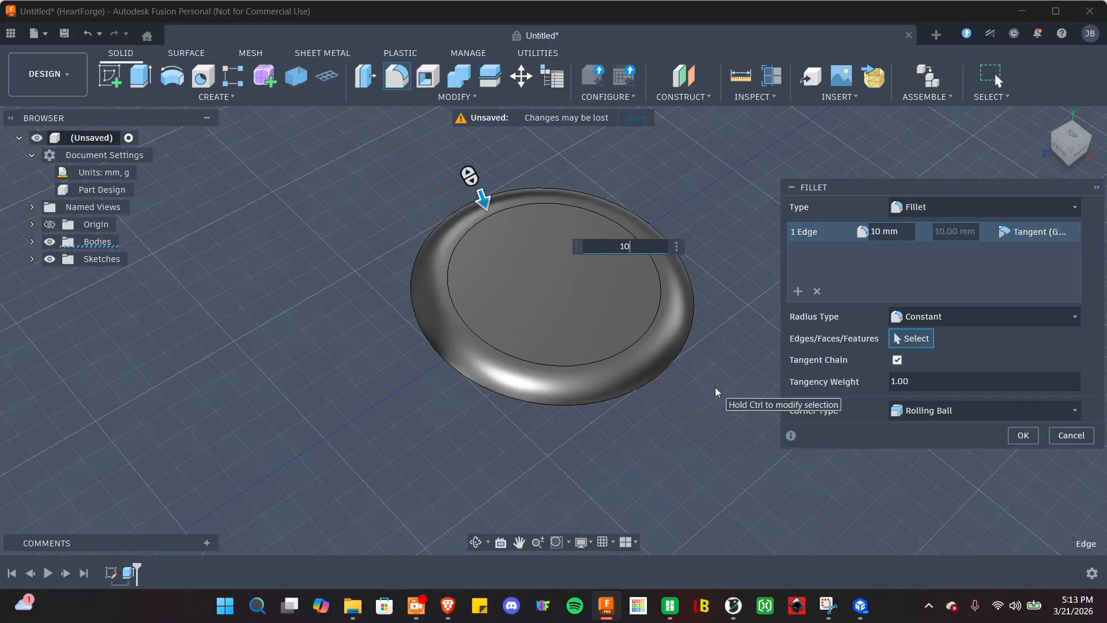
key(BackSpace)
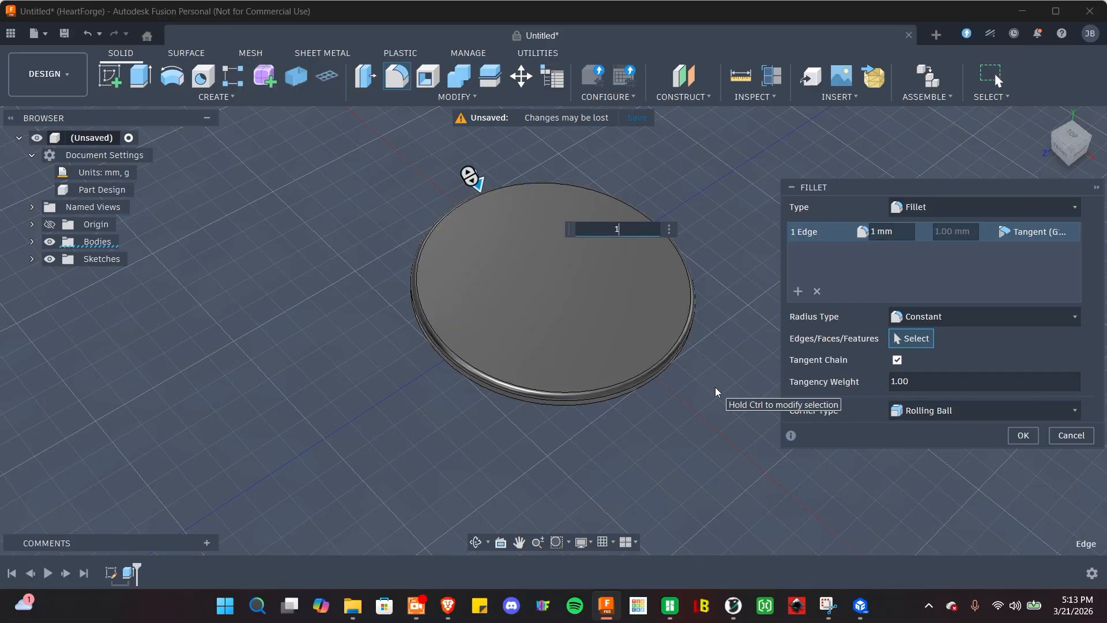
key(BackSpace)
text(25)
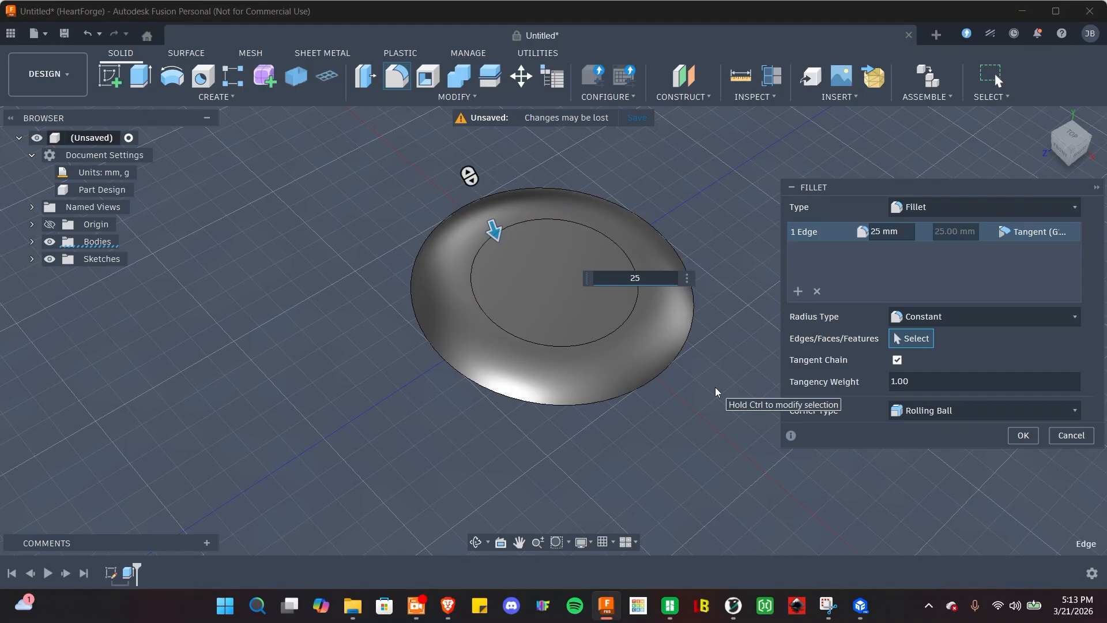
key(BackSpace)
key(BackSpace)
text(10)
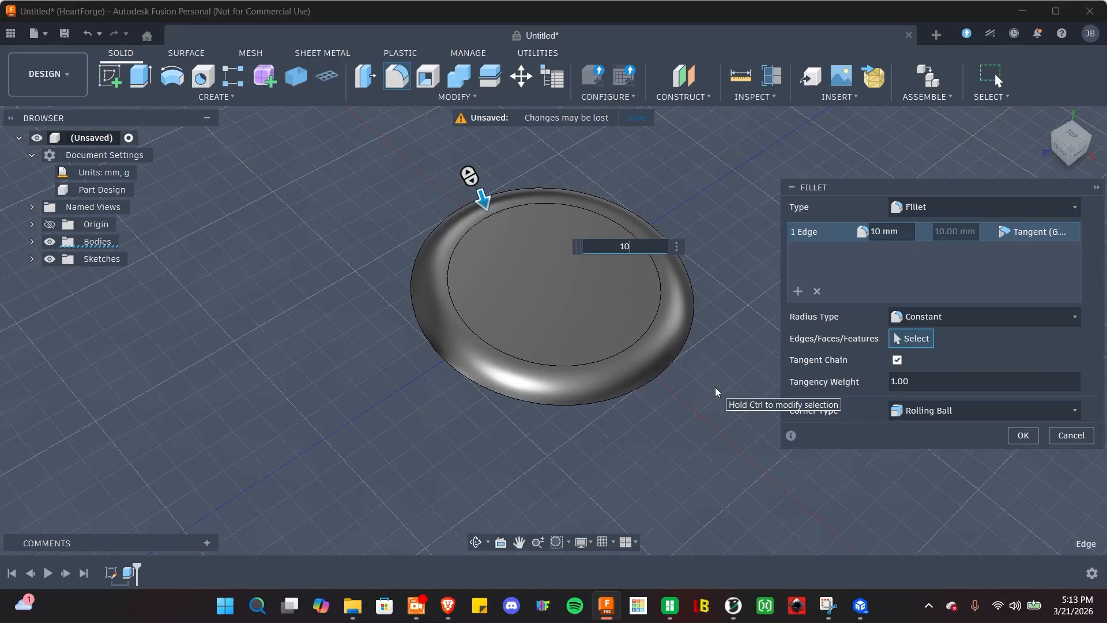
key(BackSpace)
key(BackSpace)
text(5)
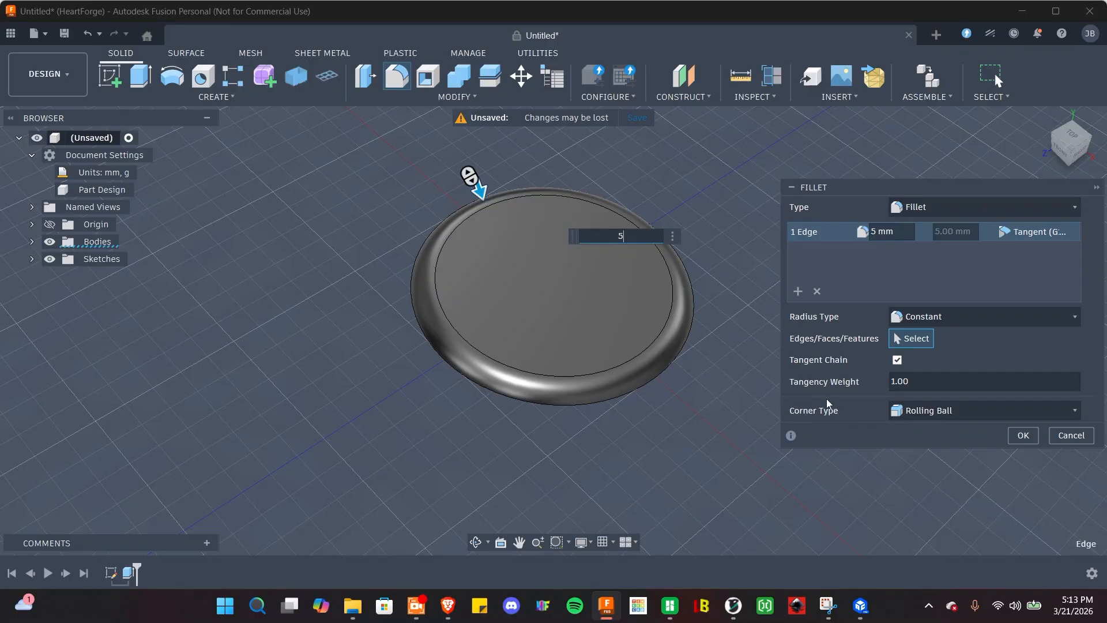
click(1021, 435)
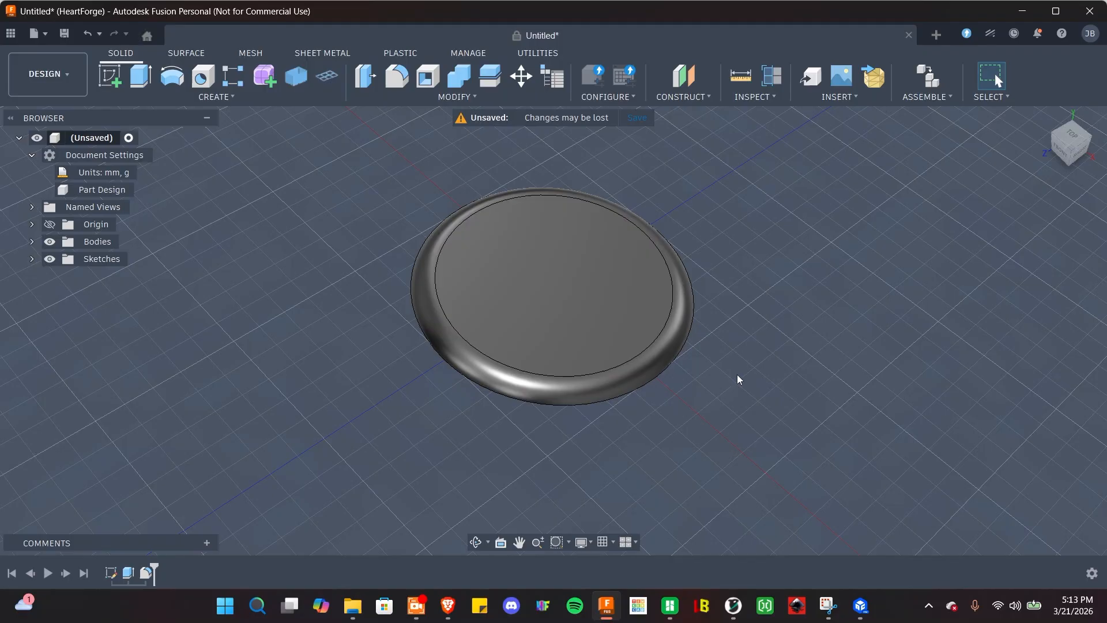
Orbit around the filleted disc, then snap to the Top view.
shift+middle_drag(738, 379, 1100, 188)
shift+middle_drag(787, 353, 767, 249)
shift+middle_drag(765, 291, 765, 378)
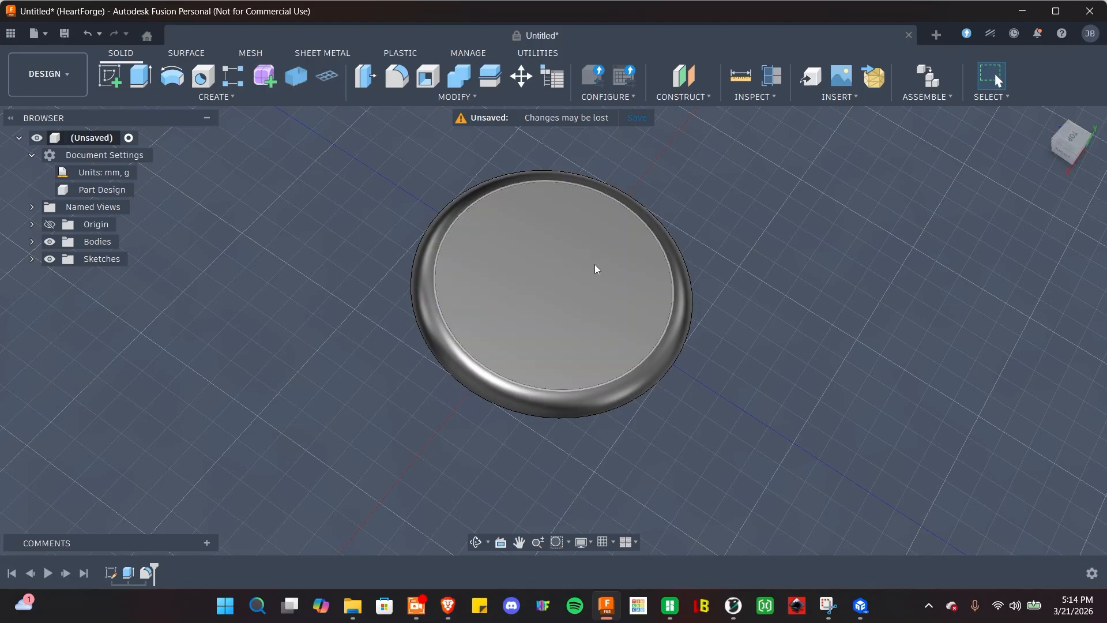
click(1076, 144)
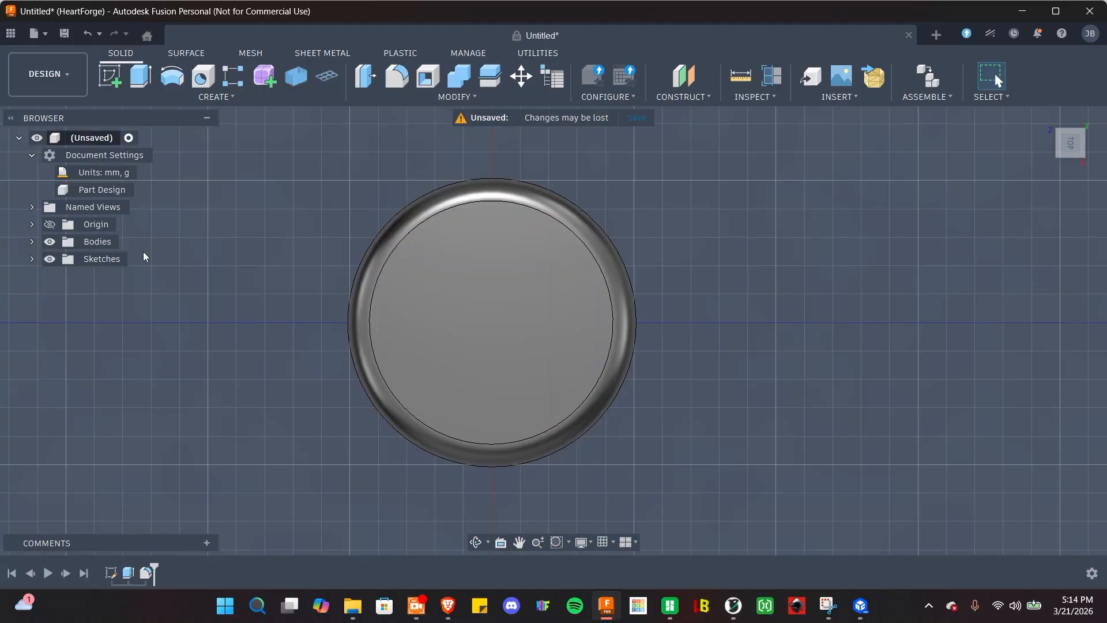
Start a new sketch placed on the disc's flat top face.
click(118, 86)
click(453, 362)
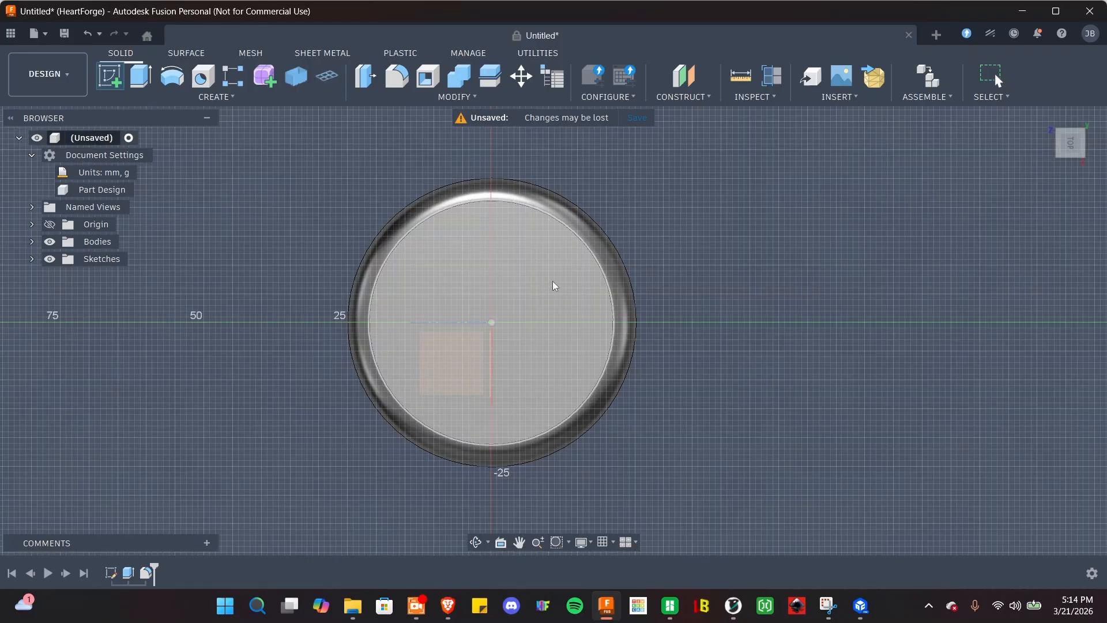
click(551, 282)
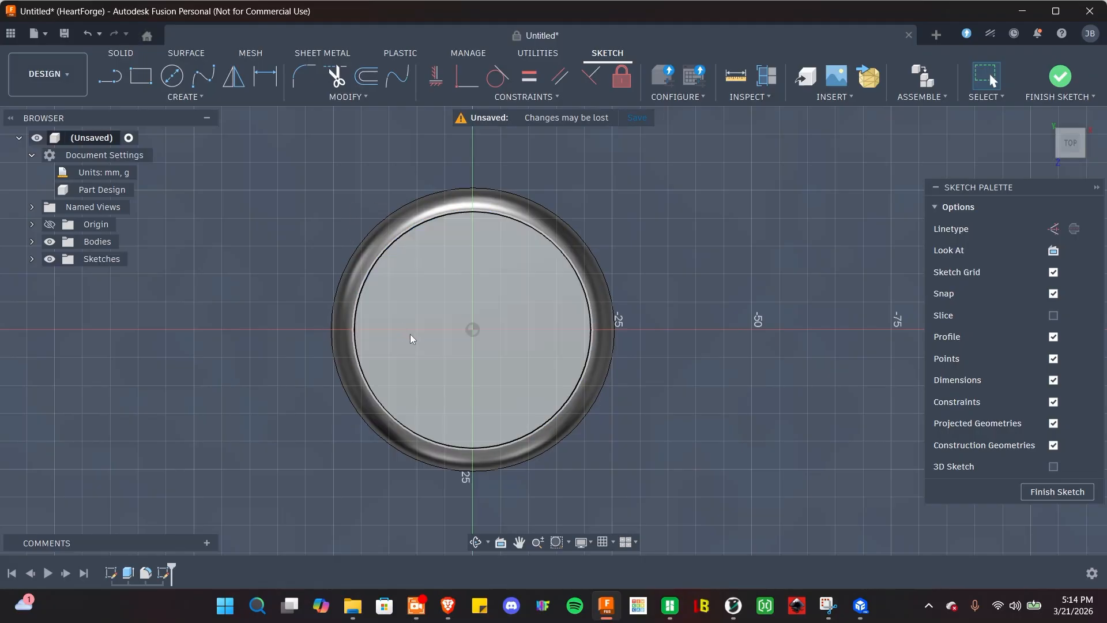
click(188, 95)
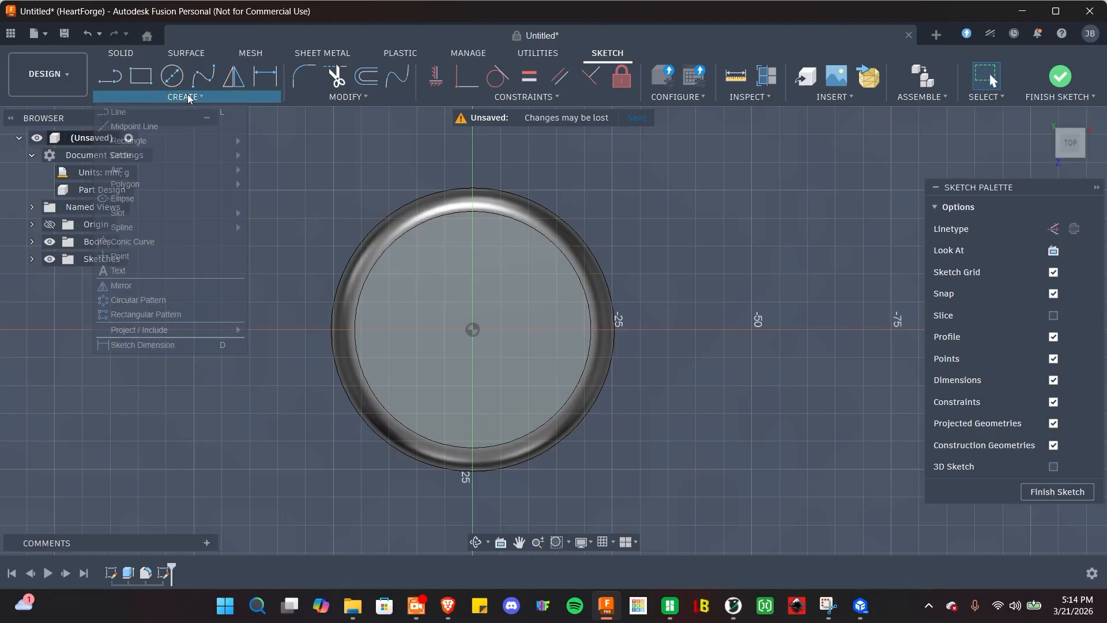
Choose sketch Text, dismiss the parametric text notice, and place the frame's first corner inside the rim.
click(115, 271)
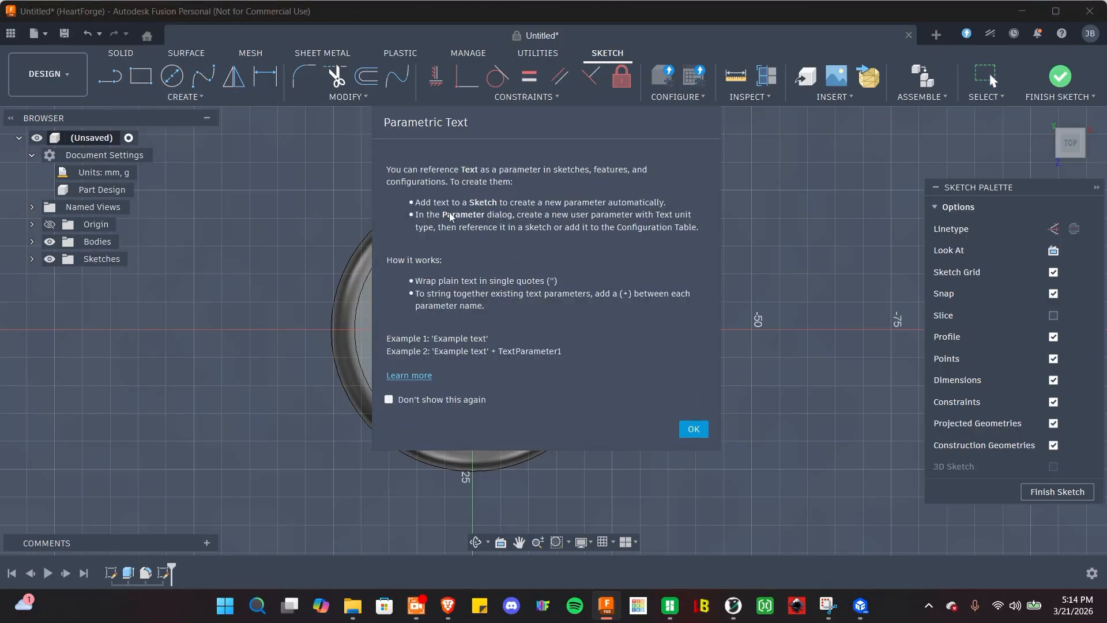
click(694, 427)
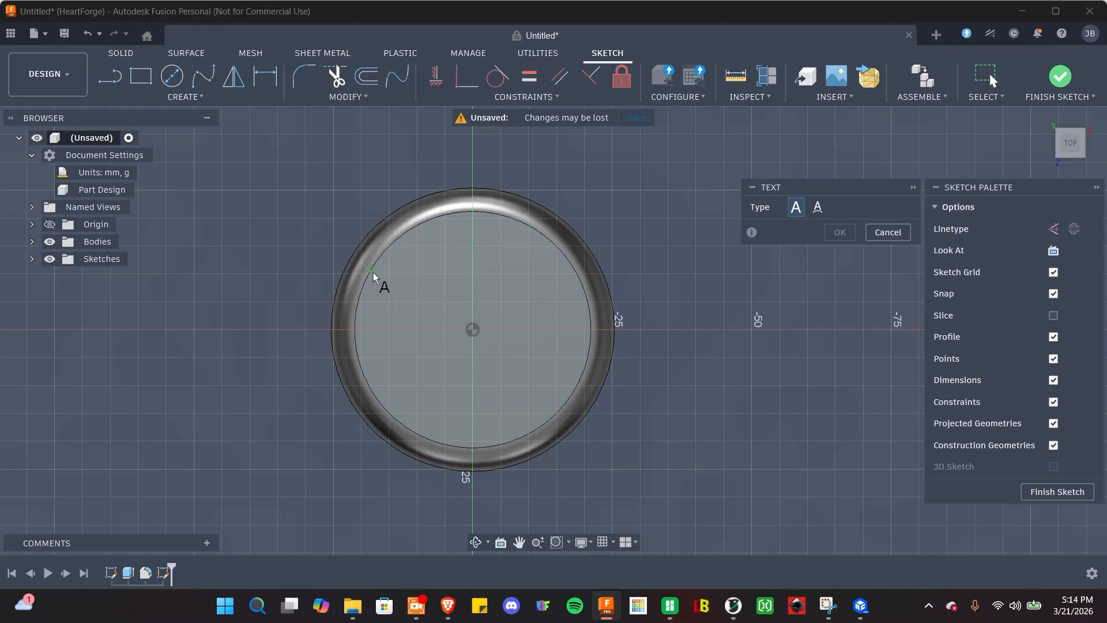
scroll(373, 272, up, 3)
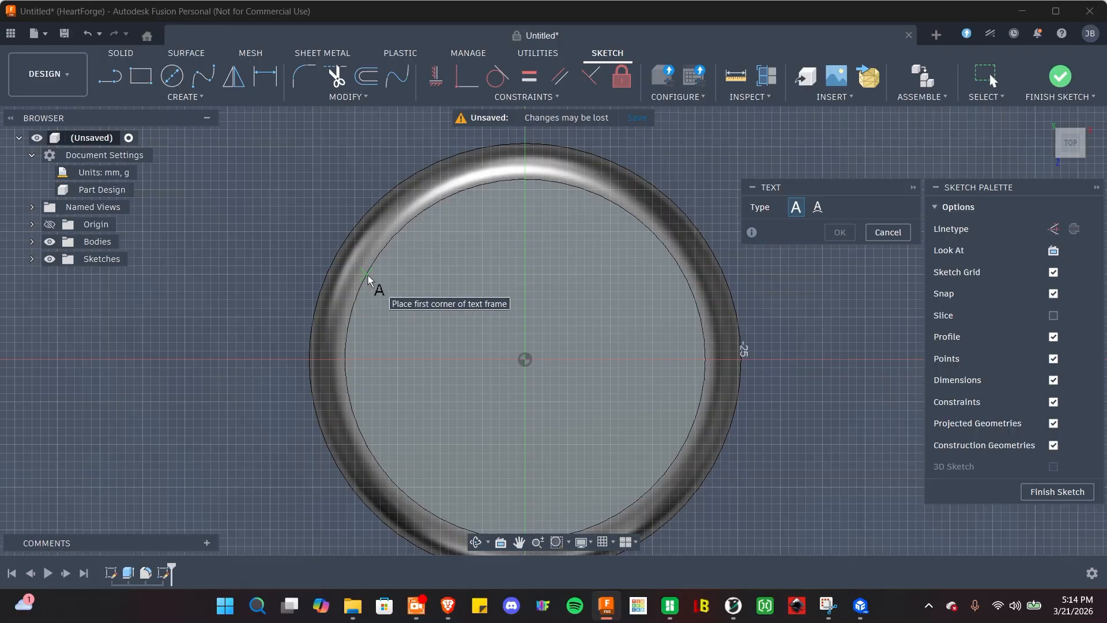
click(367, 274)
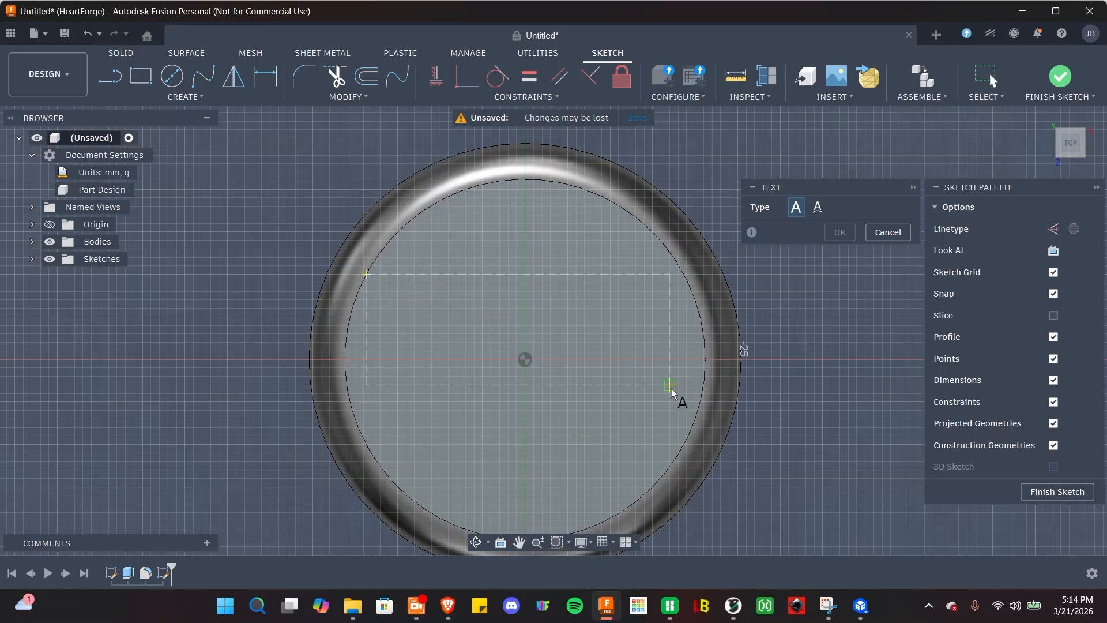
Stretch the text frame across the disc and enter 'heart', aligned centre and middle.
click(688, 427)
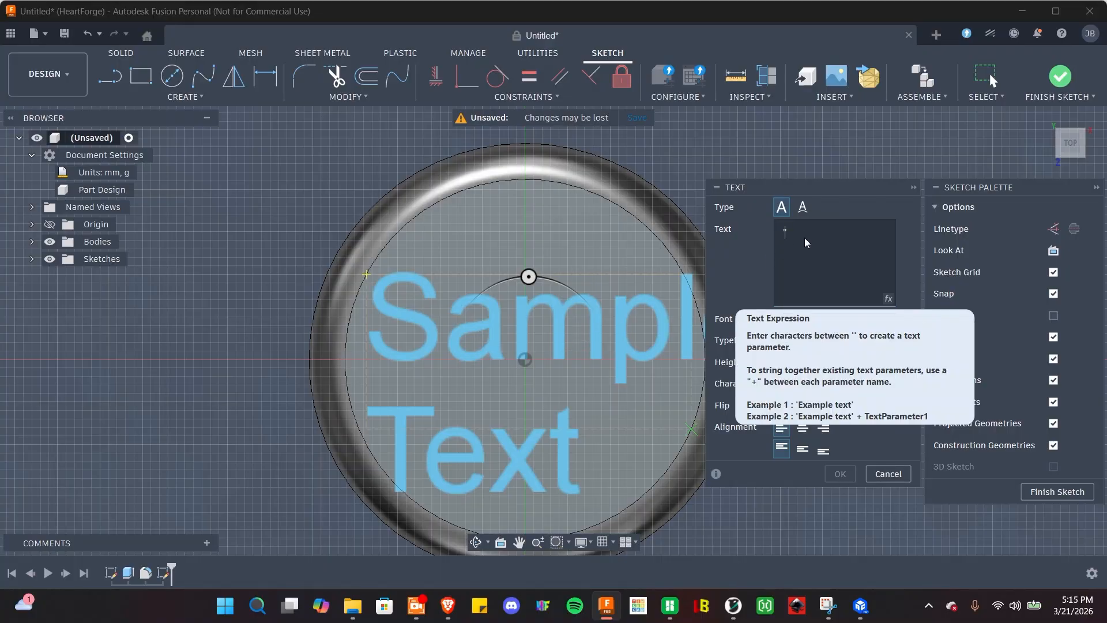
text(heart)
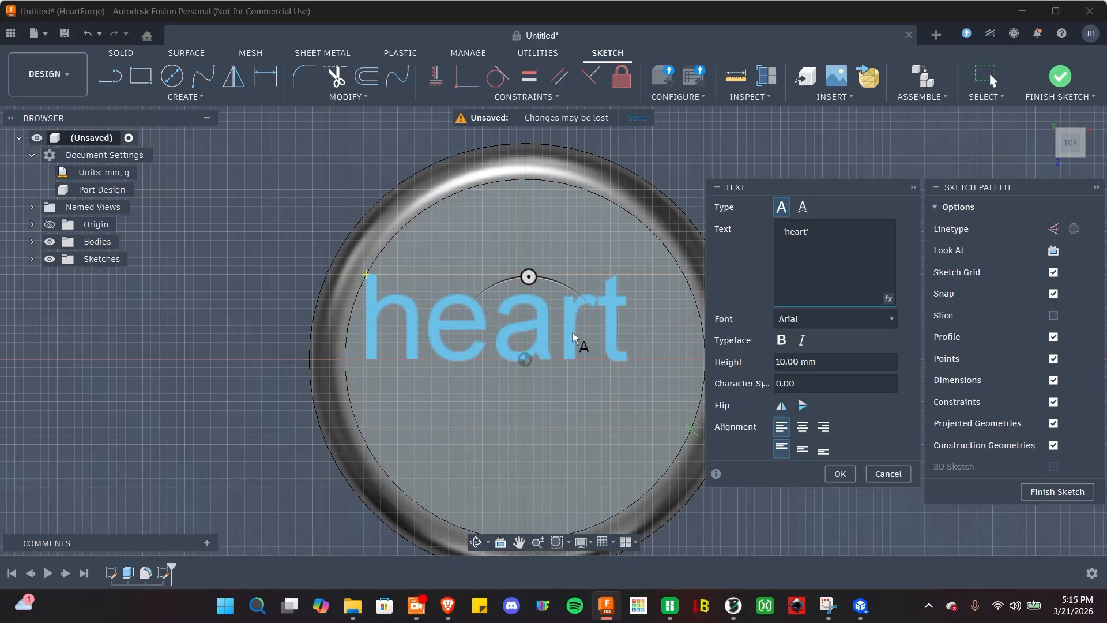
click(807, 433)
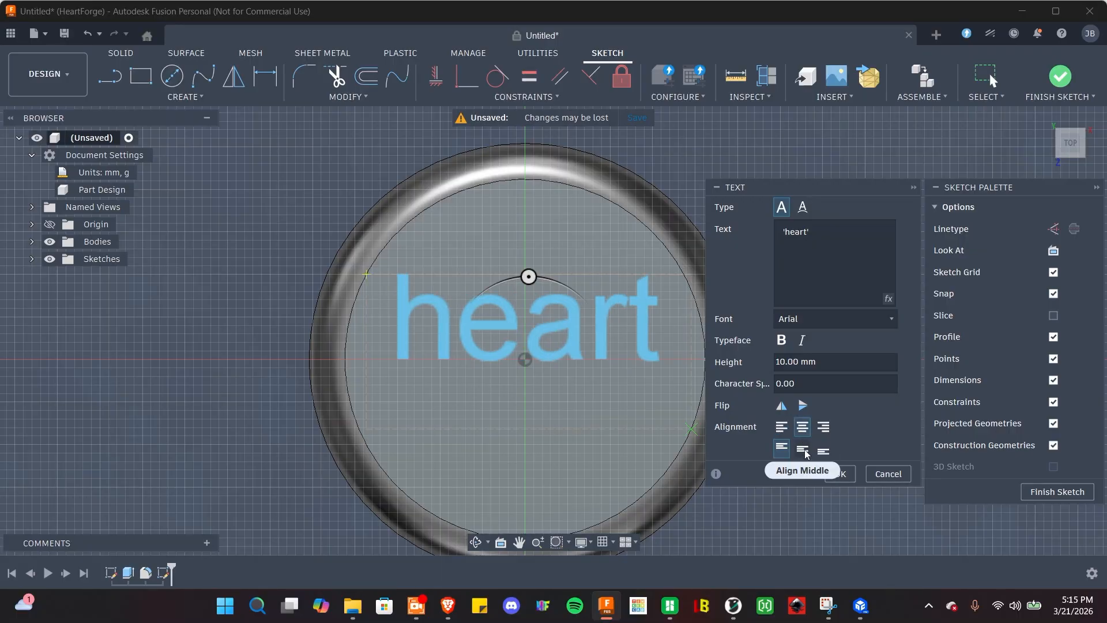
click(806, 453)
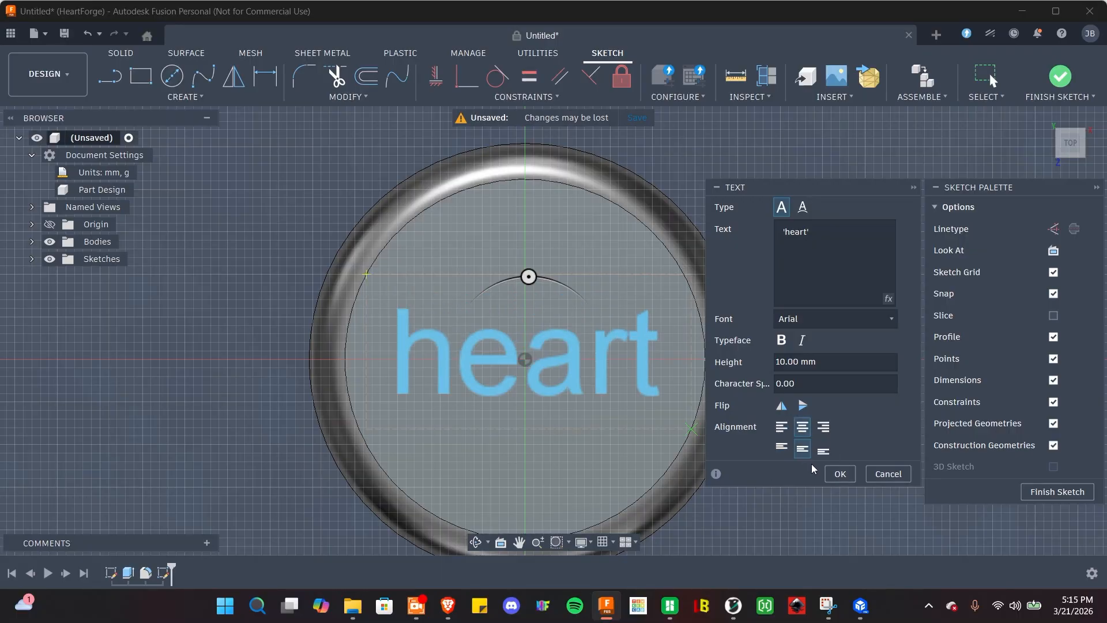
click(809, 320)
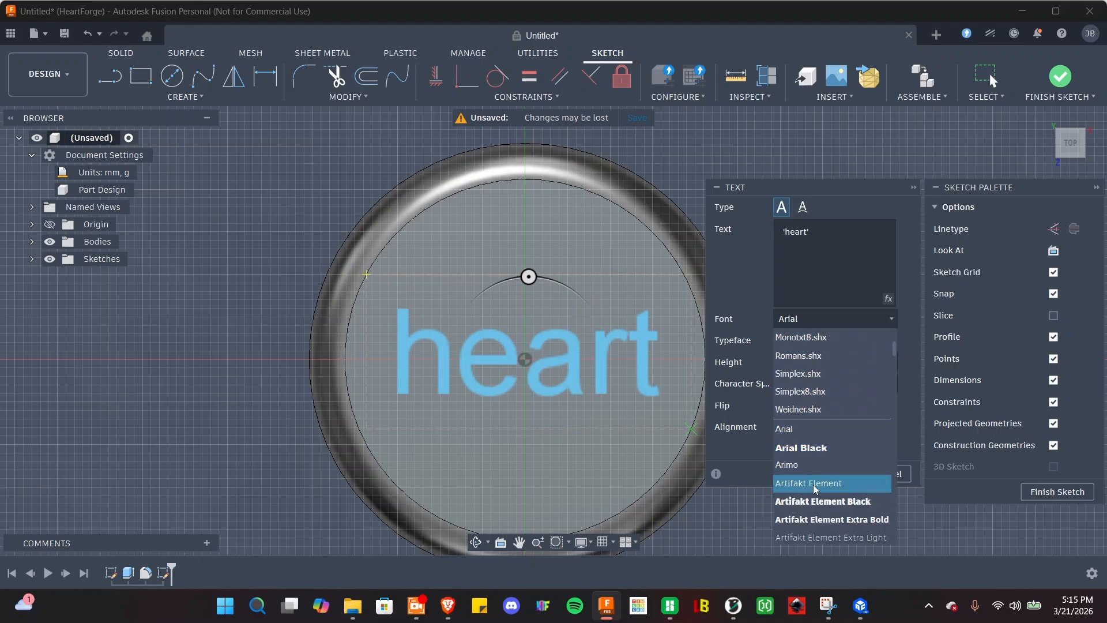
Set the heart text to Artifakt Element Black at 11 mm height and confirm it.
click(821, 501)
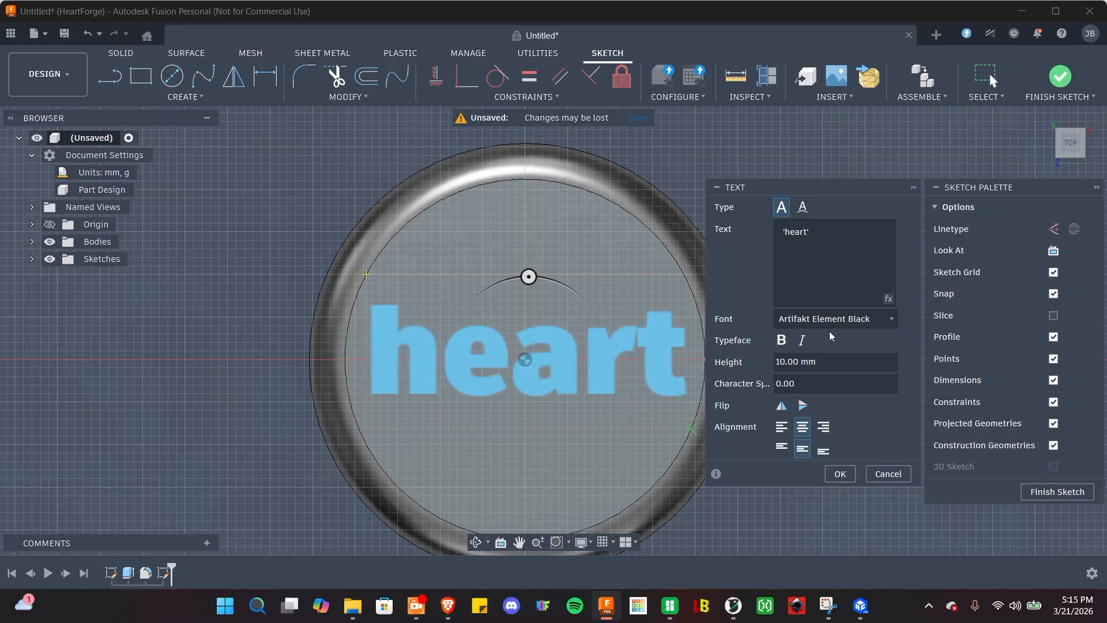
double_click(798, 362)
text(15)
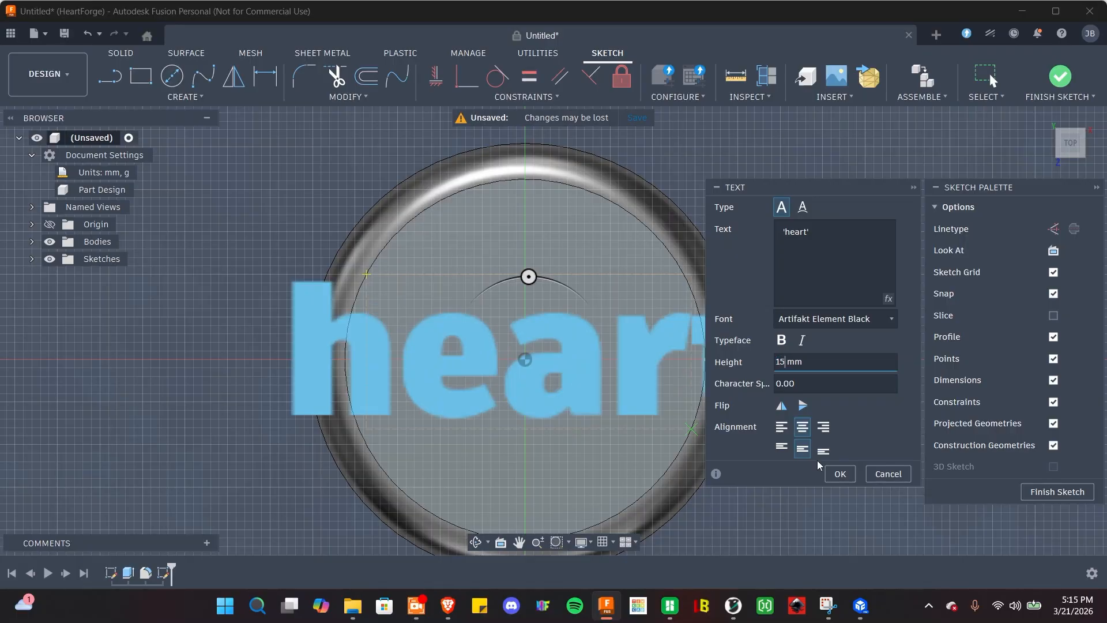
key(BackSpace)
key(BackSpace)
text(12)
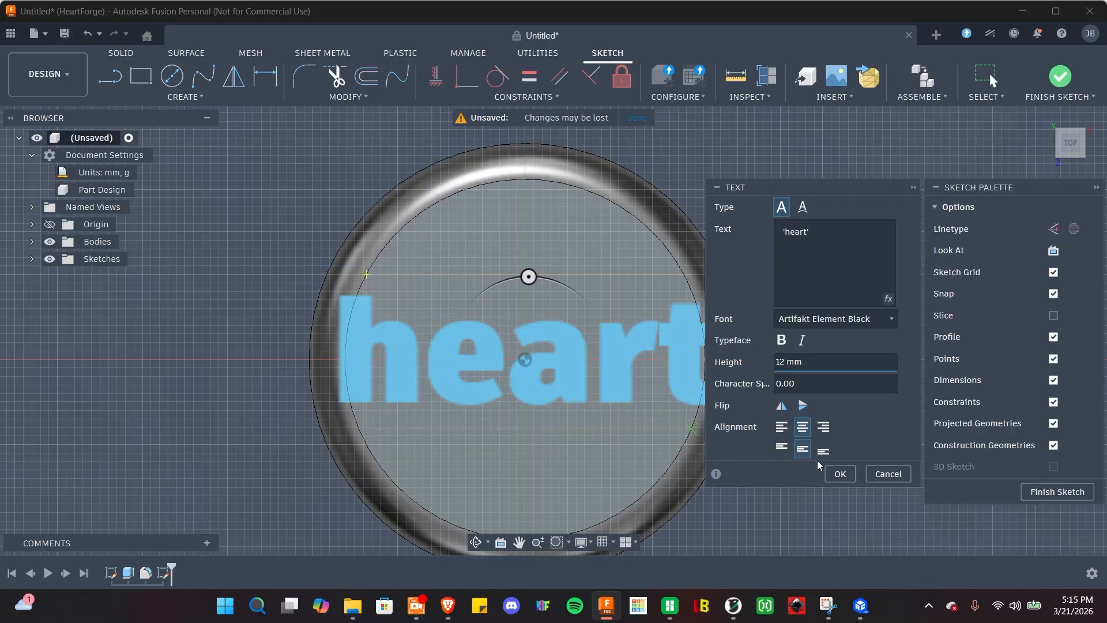
key(BackSpace)
key(BackSpace)
text(10)
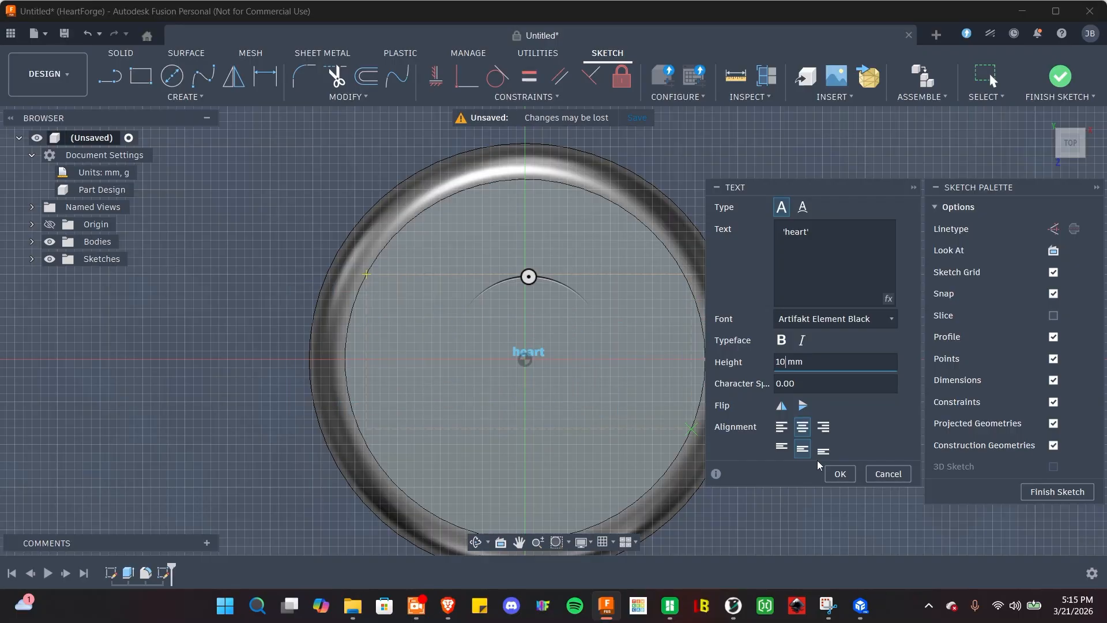
key(BackSpace)
key(BackSpace)
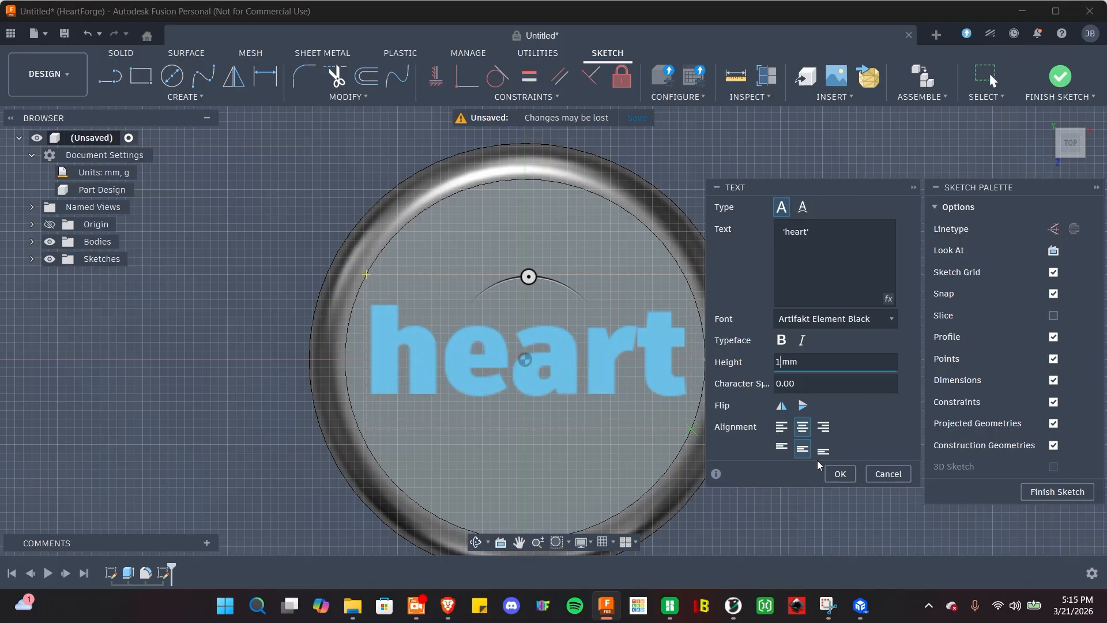
text(11)
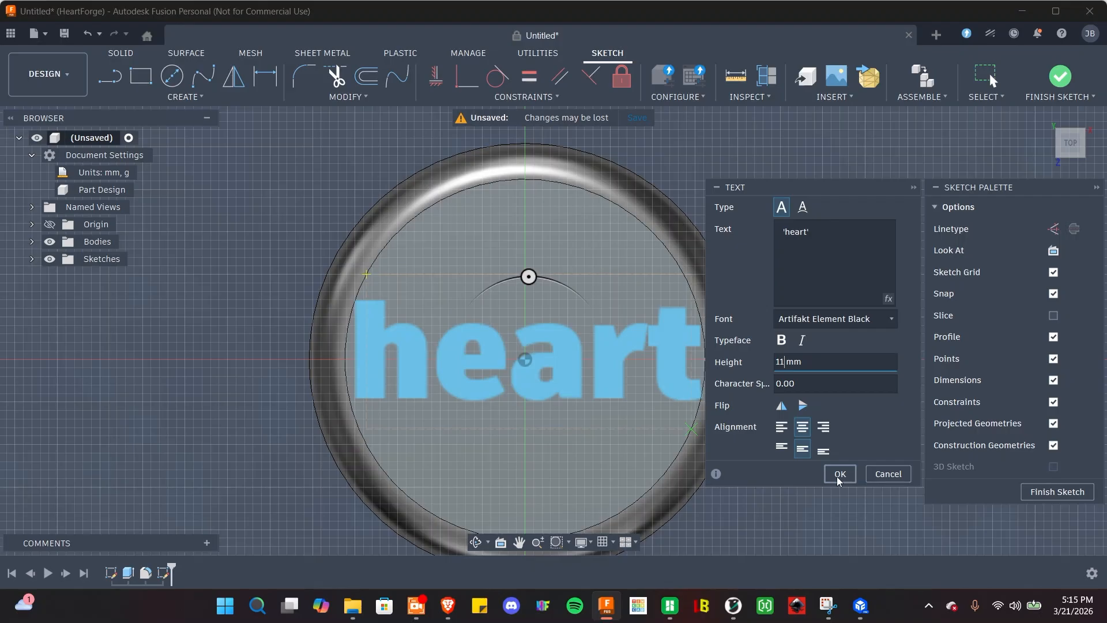
click(840, 479)
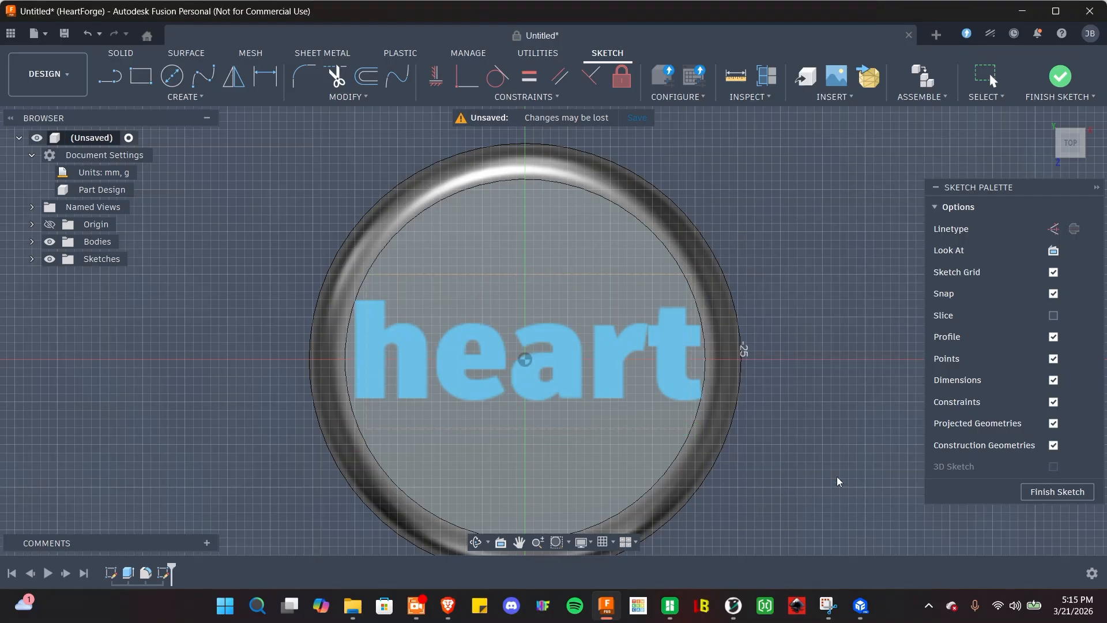
Finish the text sketch, then select the heart lettering lying on the disc.
click(1038, 494)
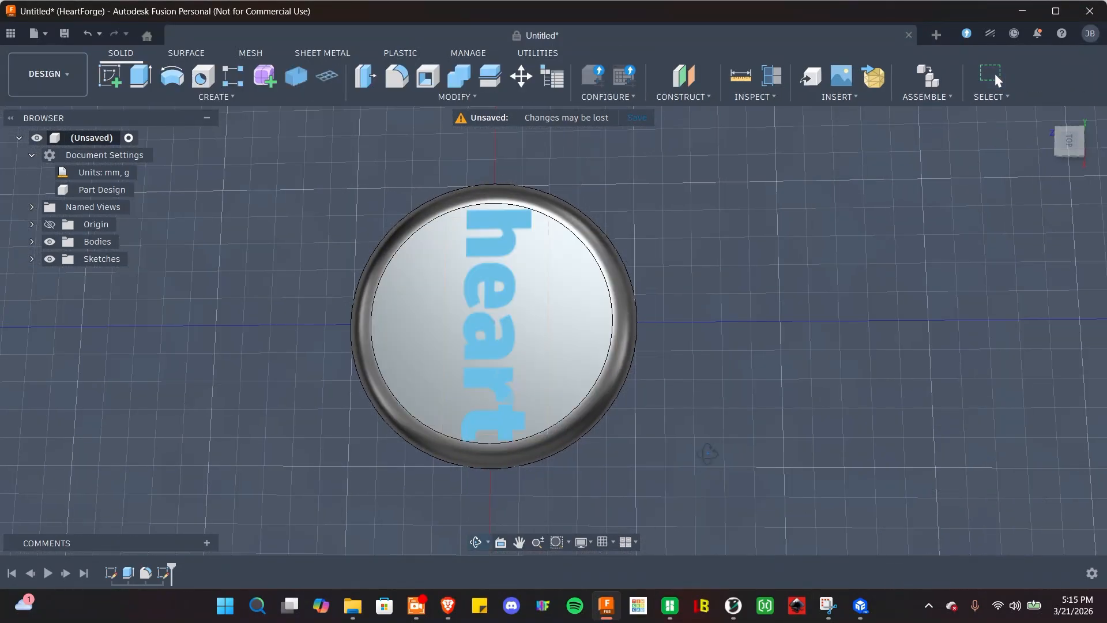
shift+middle_drag(707, 454, 328, 343)
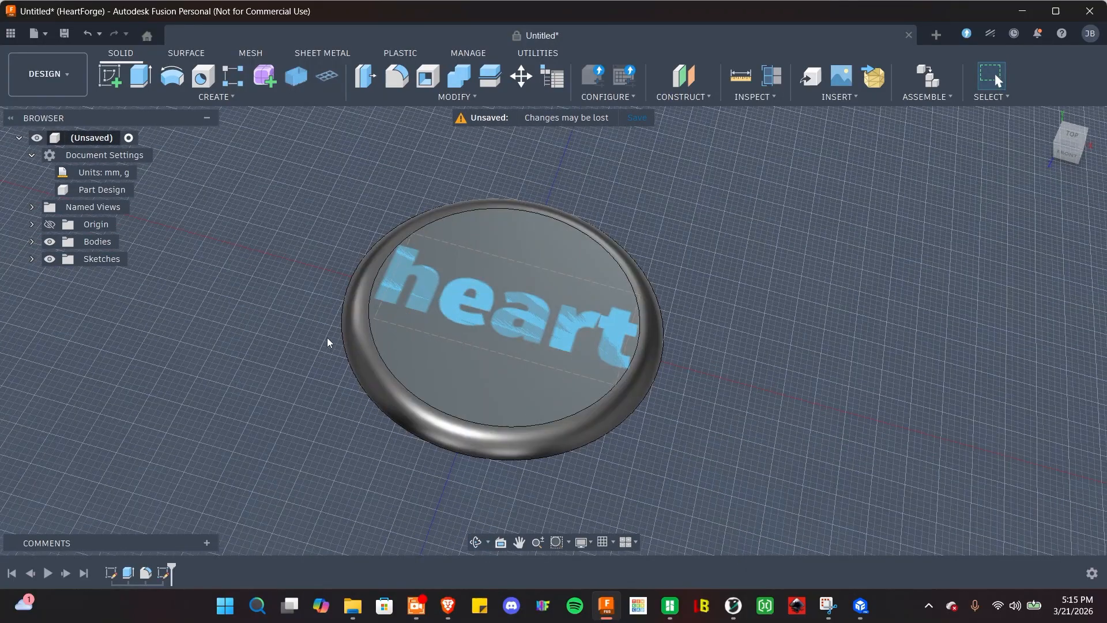
scroll(322, 380, up, 3)
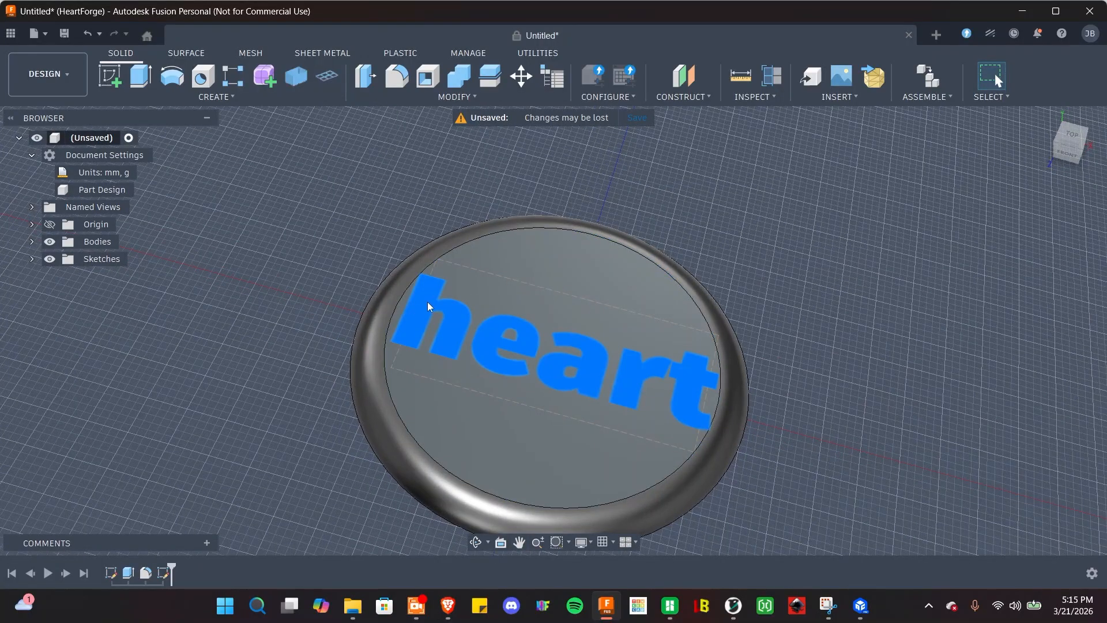
click(427, 302)
Extrude the heart lettering 0.05 mm, joined to the disc body.
click(143, 86)
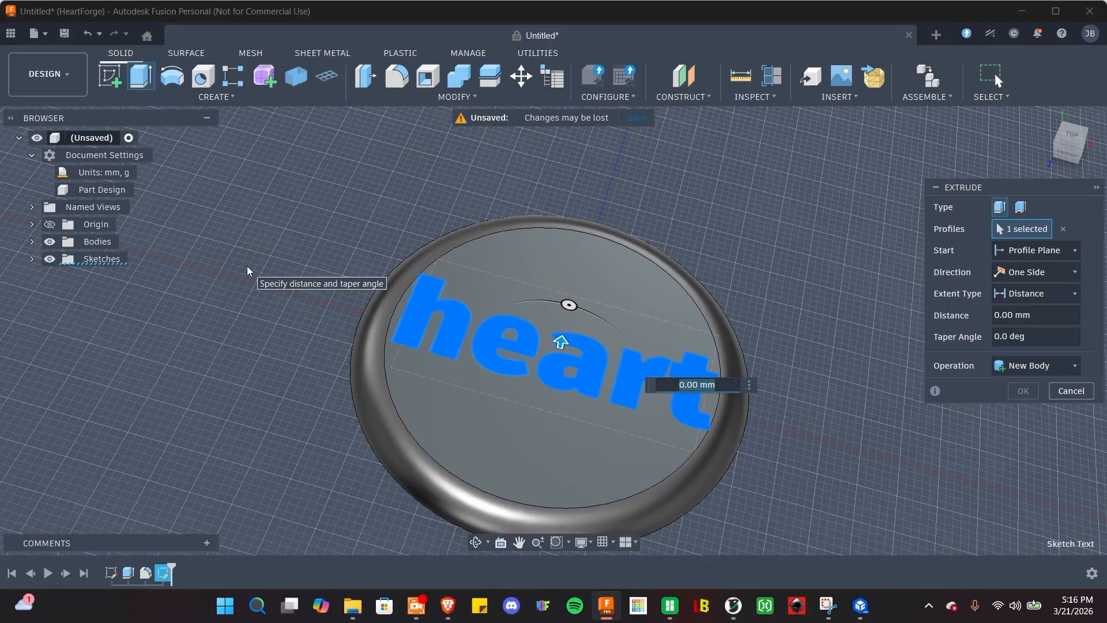
text(0.10)
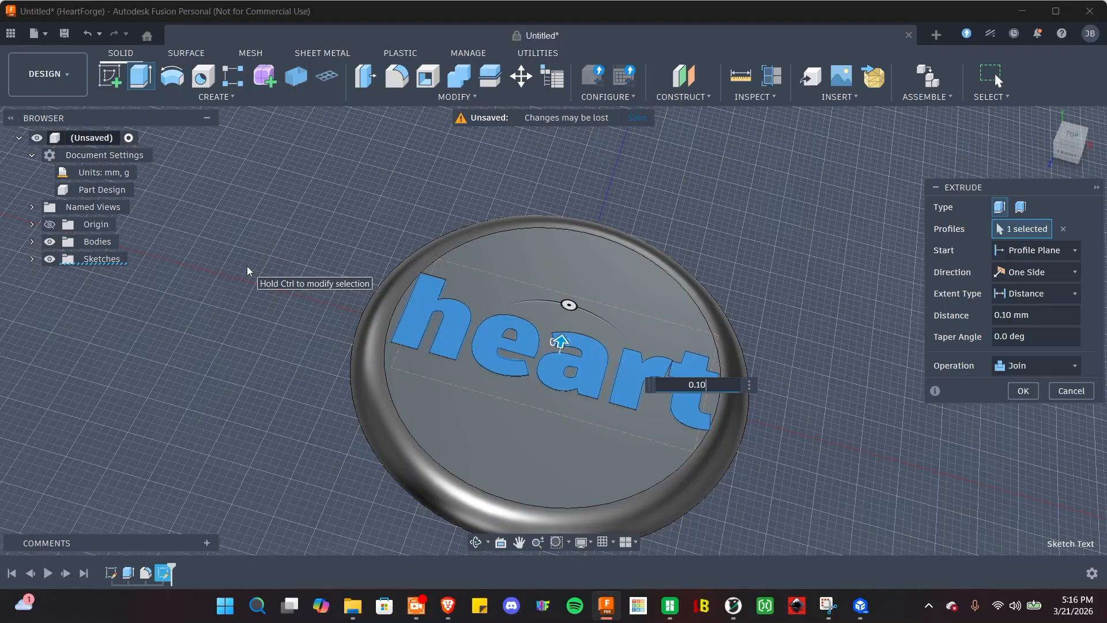
key(BackSpace)
key(BackSpace)
text(05)
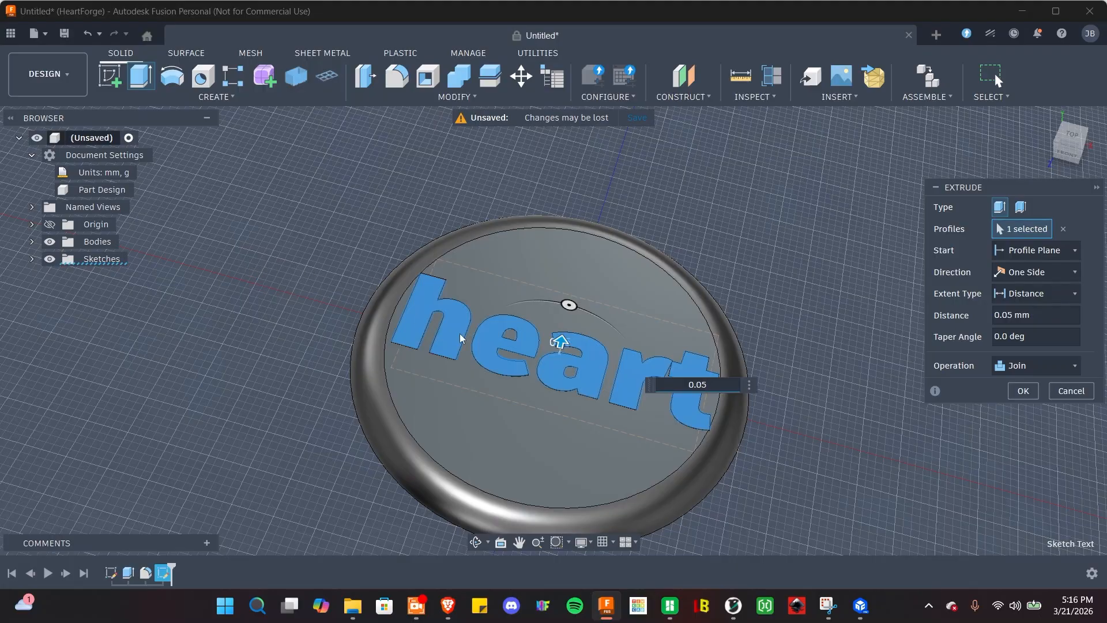
click(1024, 391)
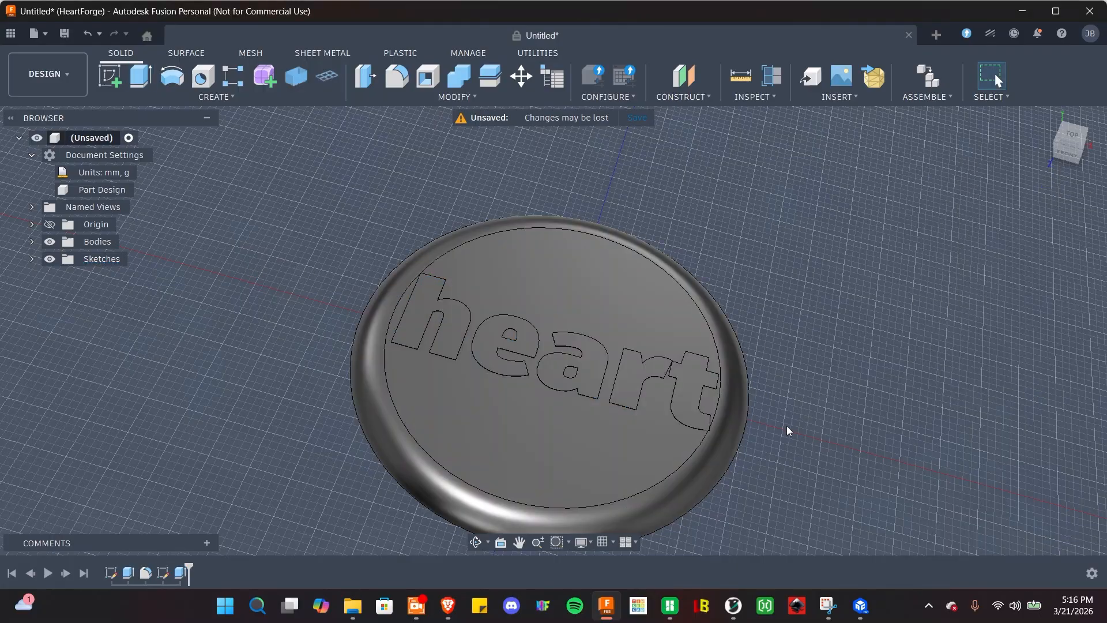
scroll(785, 427, down, 2)
scroll(783, 426, up, 2)
View the raised lettering from a lower angle and bring up the File menu.
shift+middle_drag(784, 427, 846, 342)
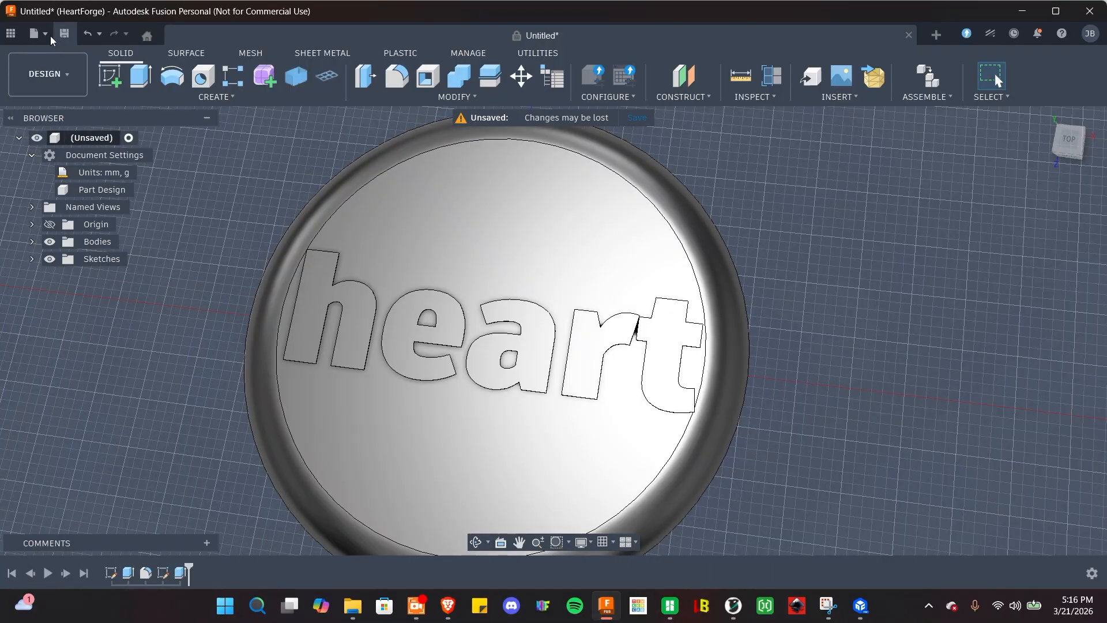
click(33, 37)
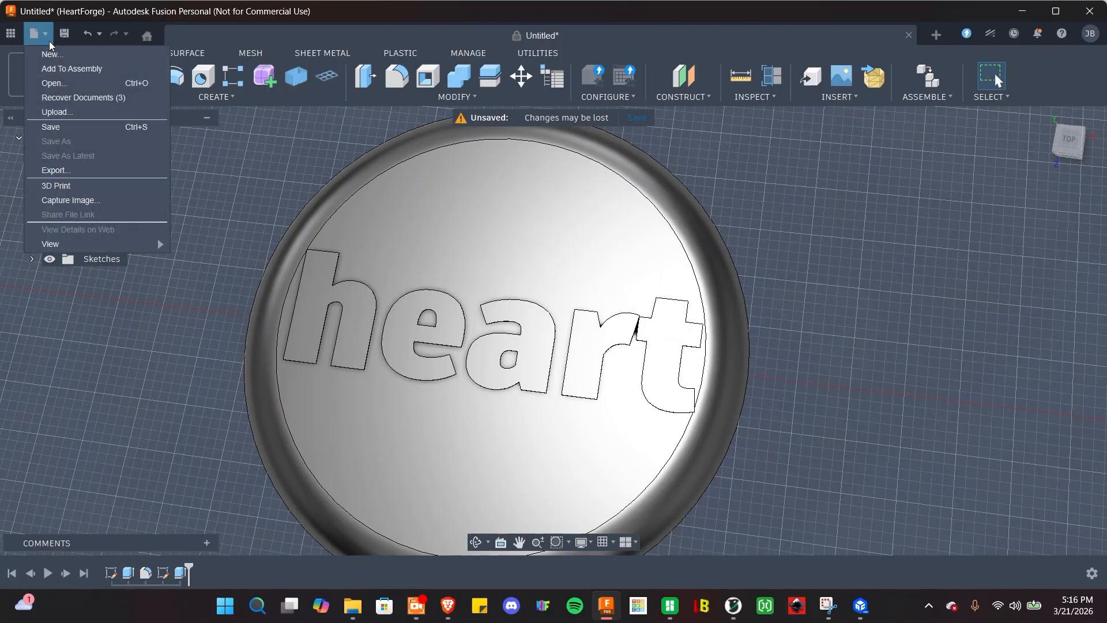
Export the design as circle with the 3MF Files (*.3mf) type.
click(56, 170)
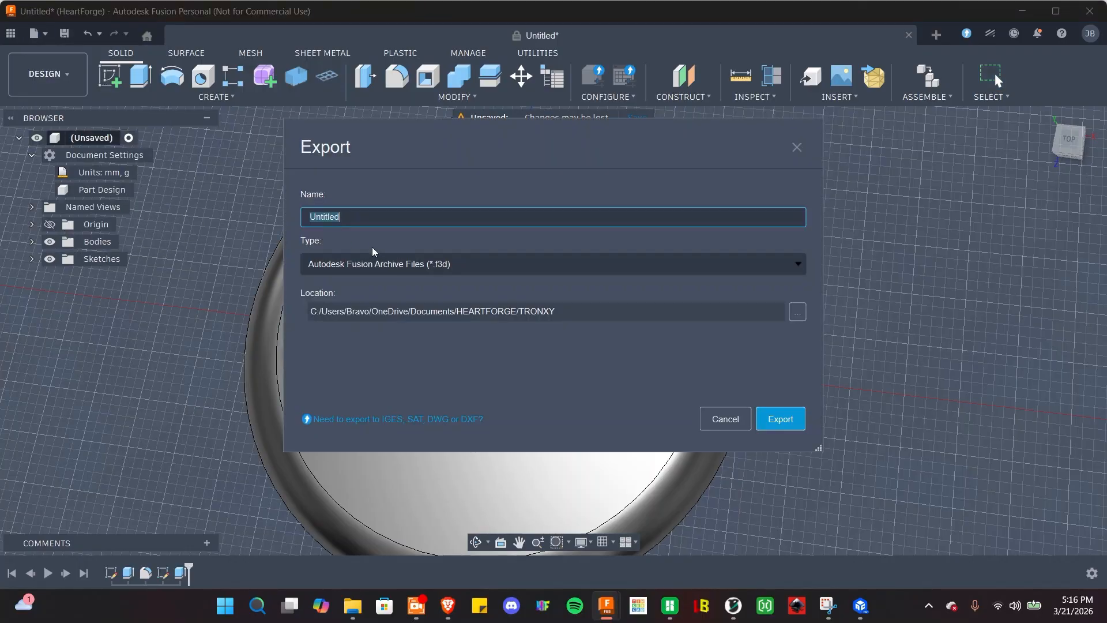
text(circle)
click(793, 266)
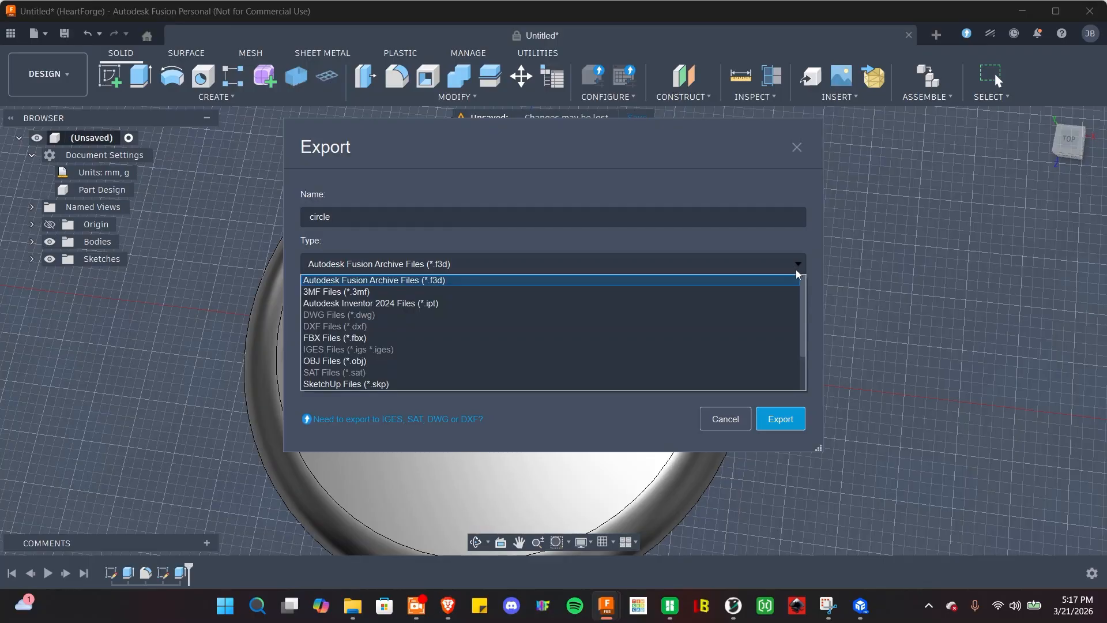
click(368, 292)
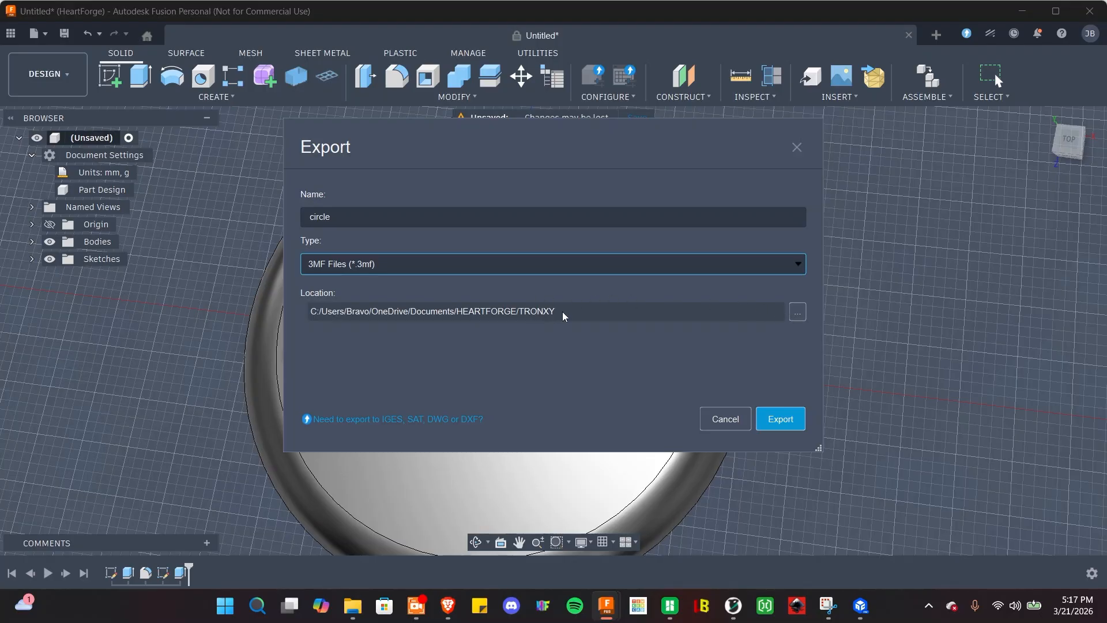
click(785, 423)
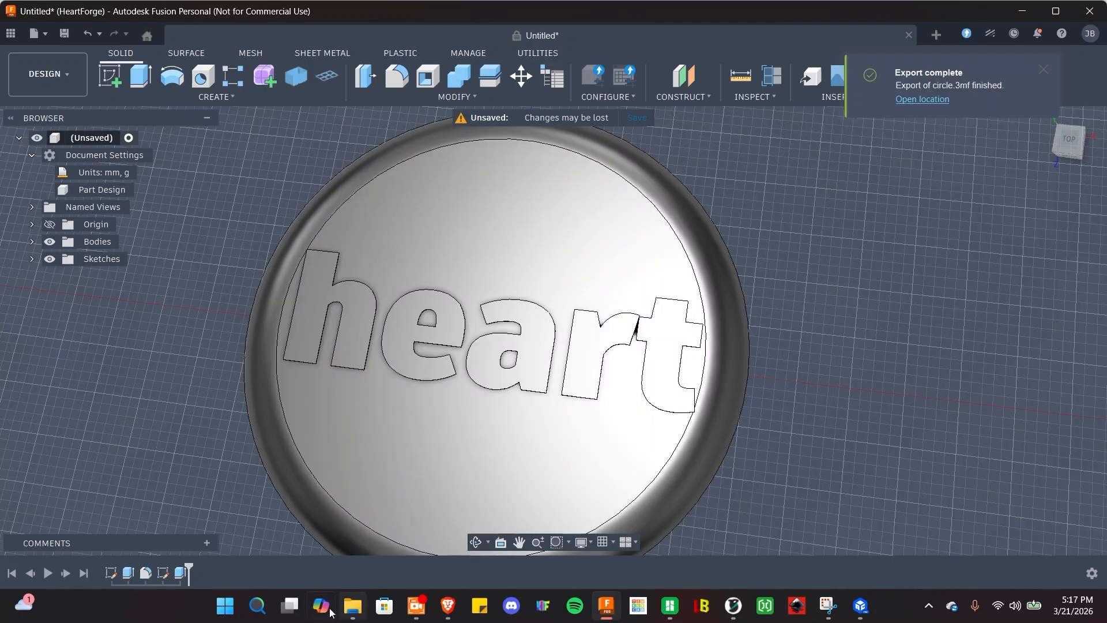
Browse to Documents > HEARTFORGE > TRONXY, then bring up the empty Bambu Studio project.
click(353, 605)
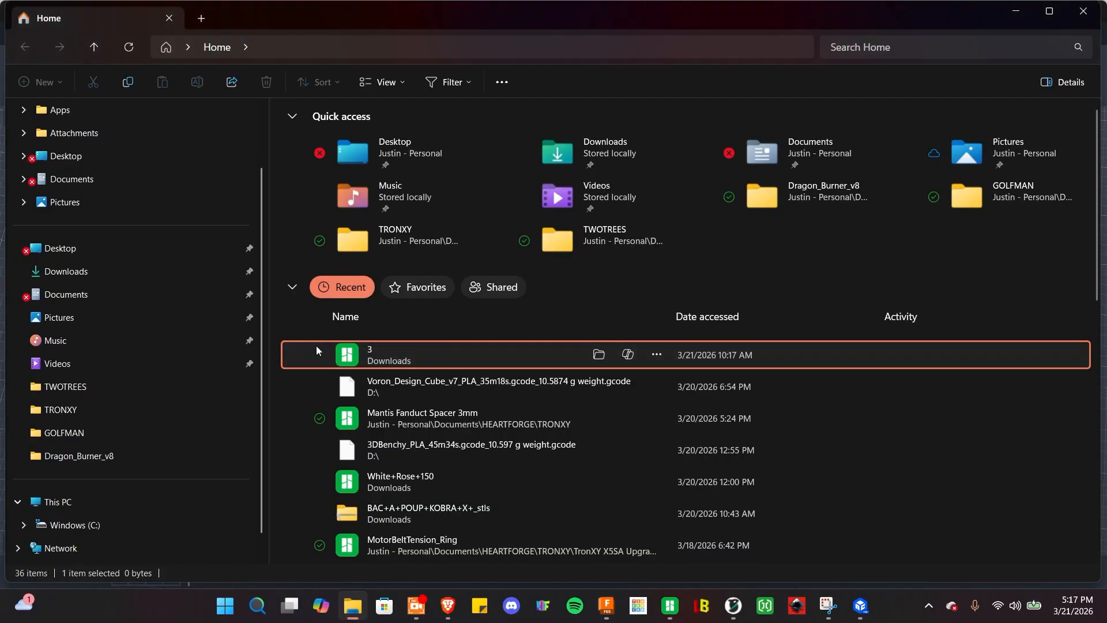
click(71, 298)
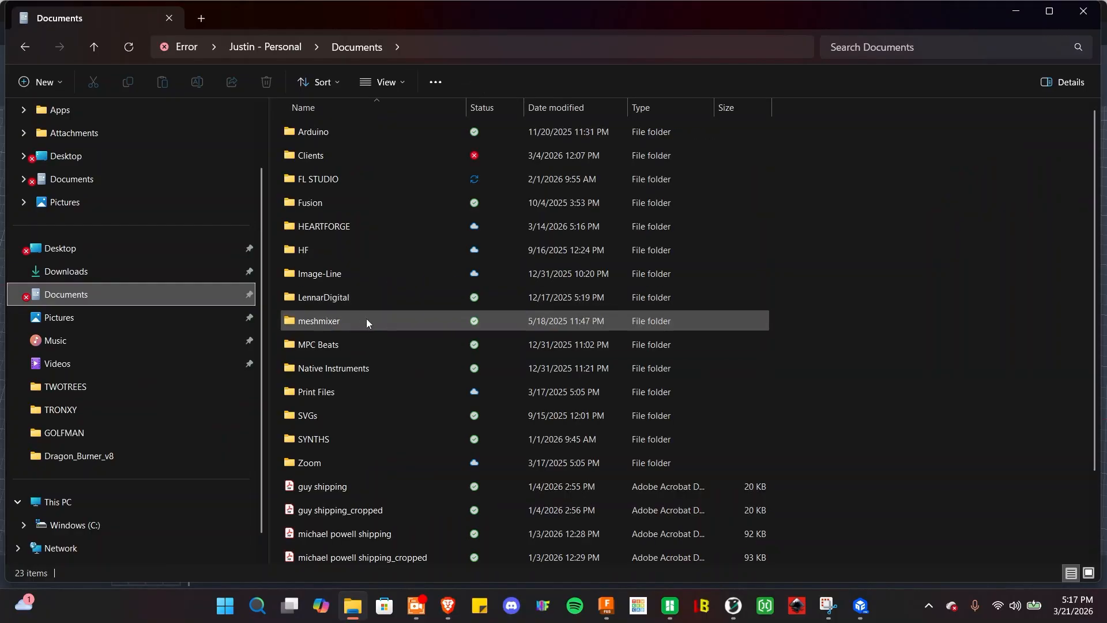
double_click(333, 225)
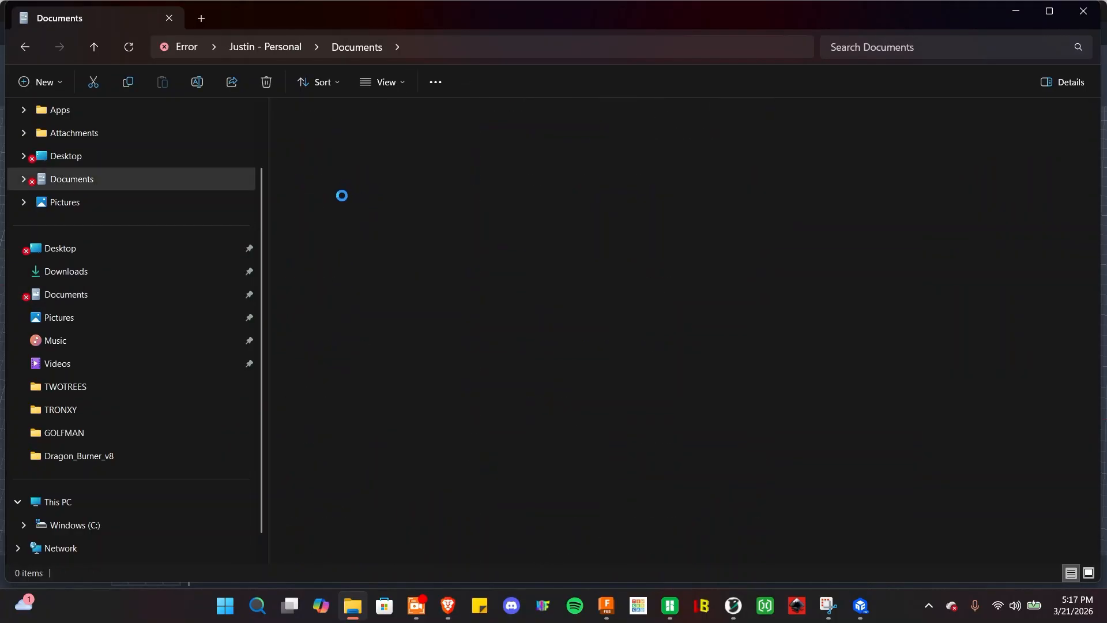
key(t)
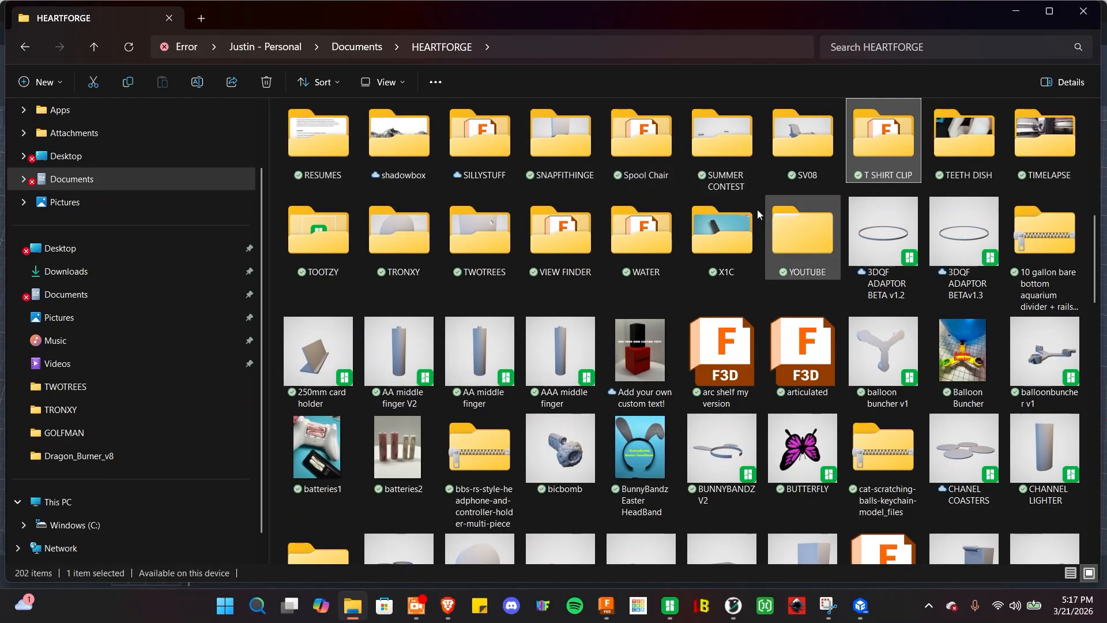
double_click(417, 251)
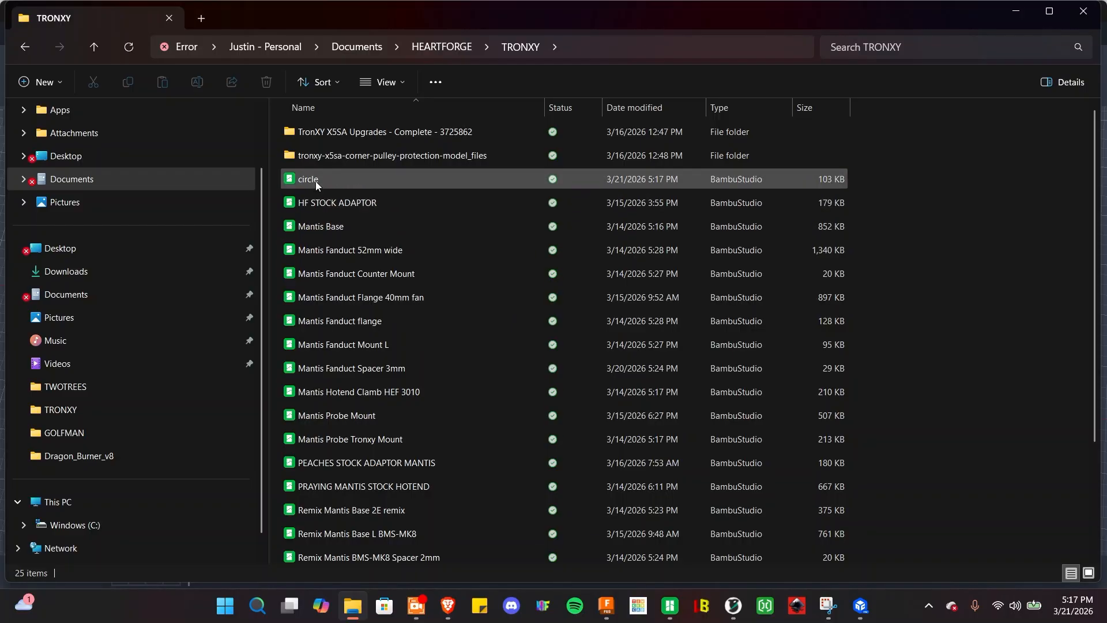
mouse_move(673, 605)
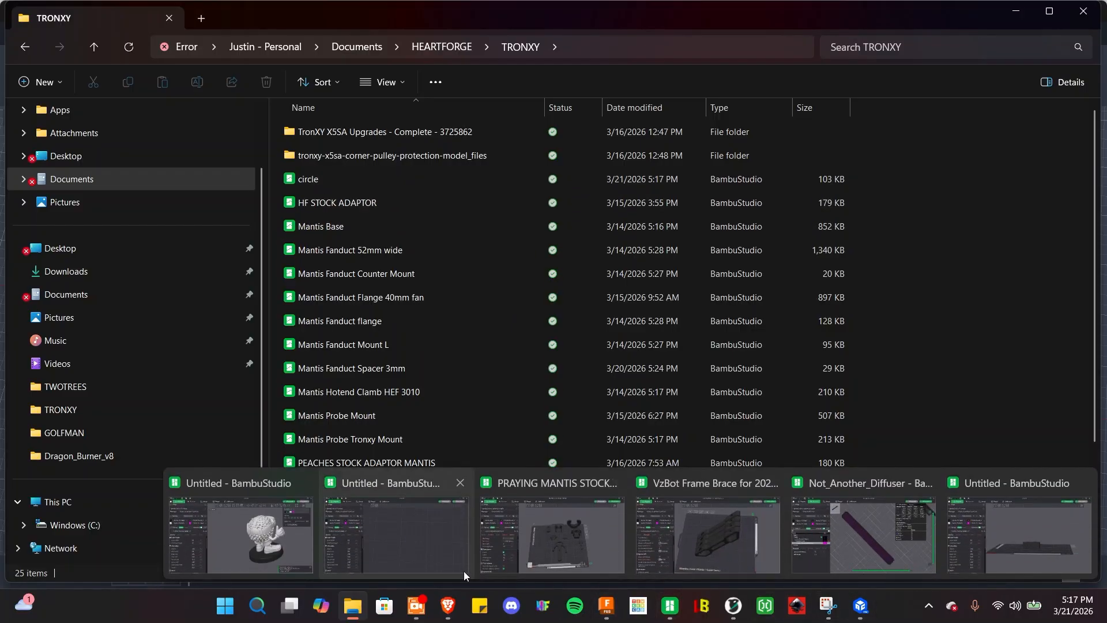
click(430, 546)
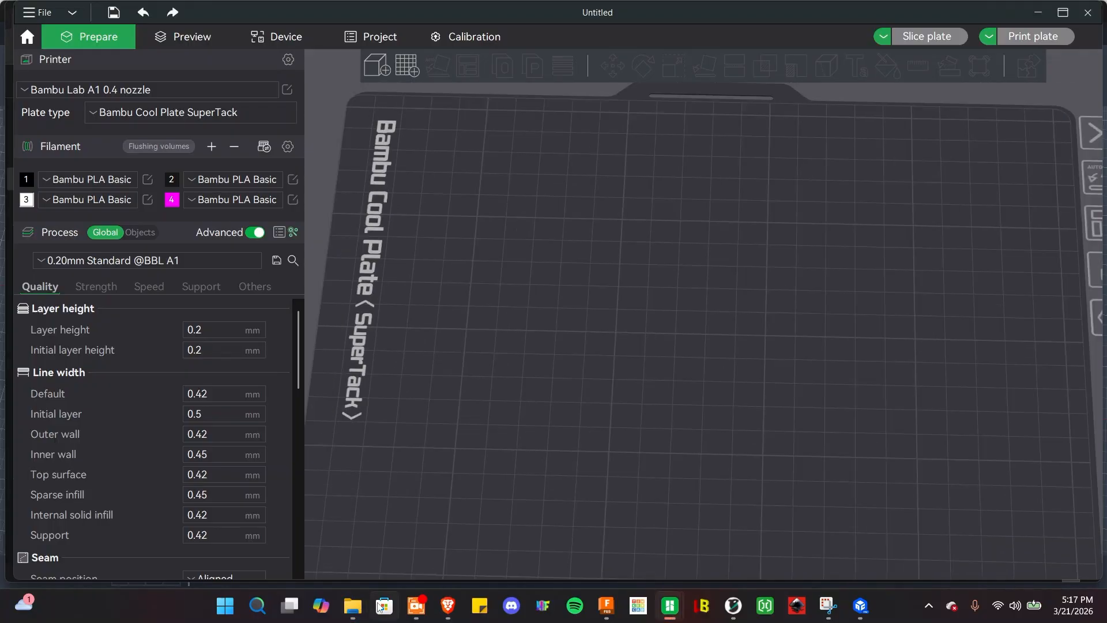
Drag the circle file into Bambu Studio and auto-rotate the disc on the plate.
click(353, 606)
drag(296, 179, 637, 375)
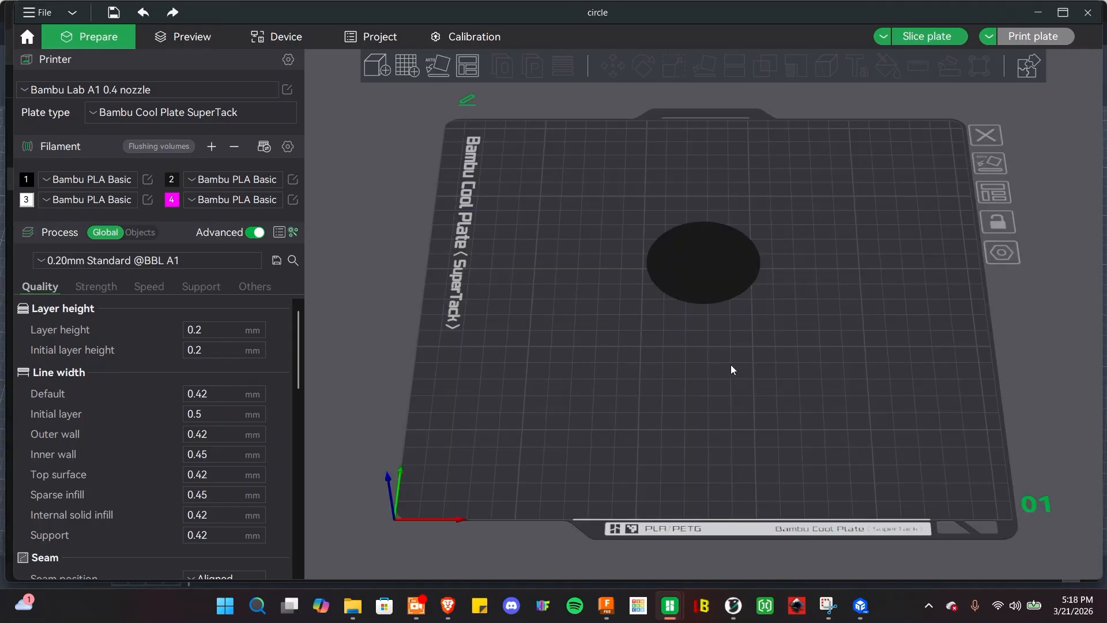
drag(764, 327, 621, 401)
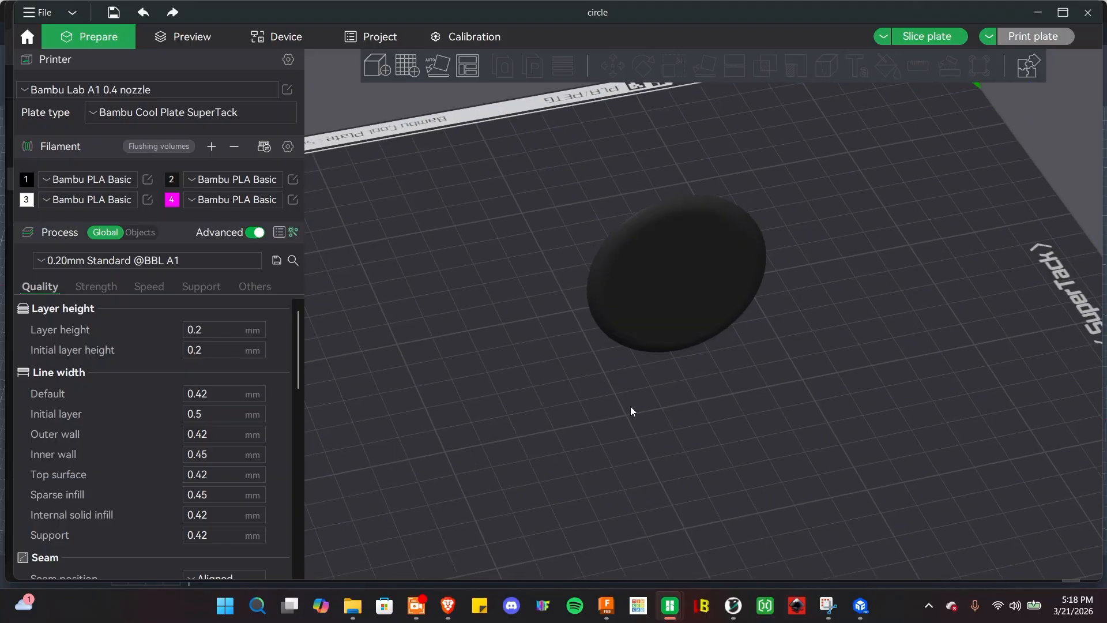
right_click(631, 406)
click(667, 461)
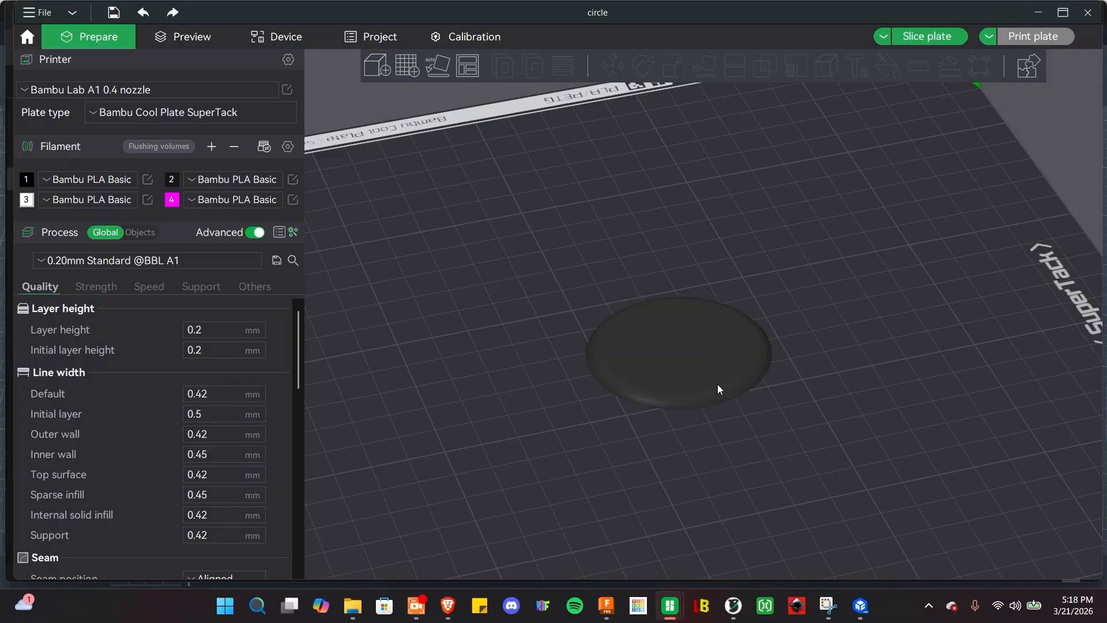
Turn the view and select the round disc on the build plate.
right_click(731, 433)
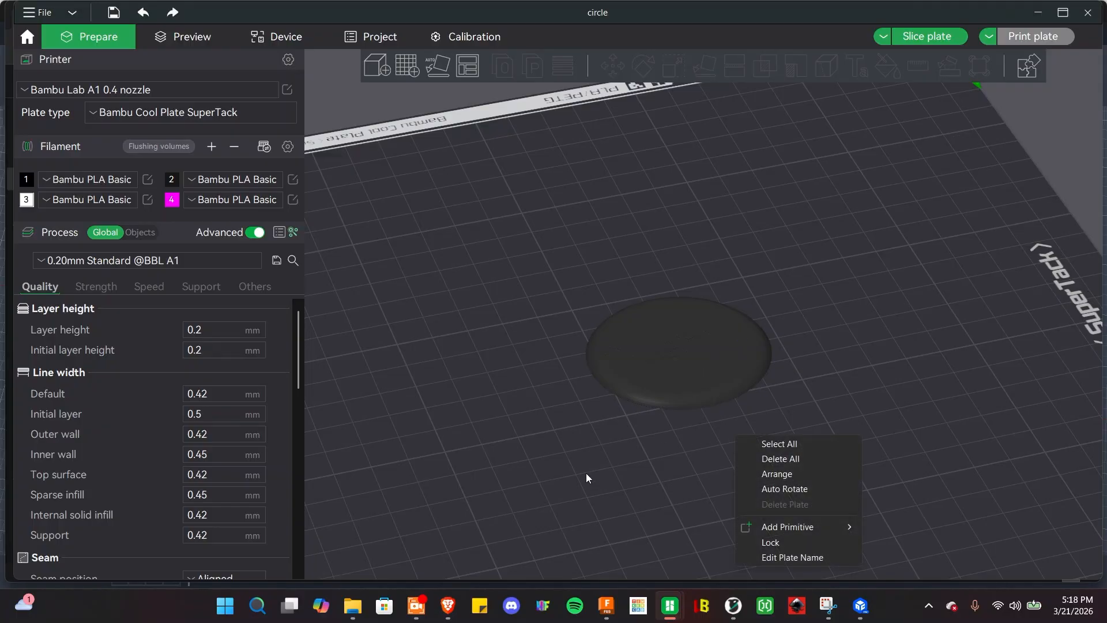
click(591, 470)
drag(596, 465, 680, 377)
click(670, 382)
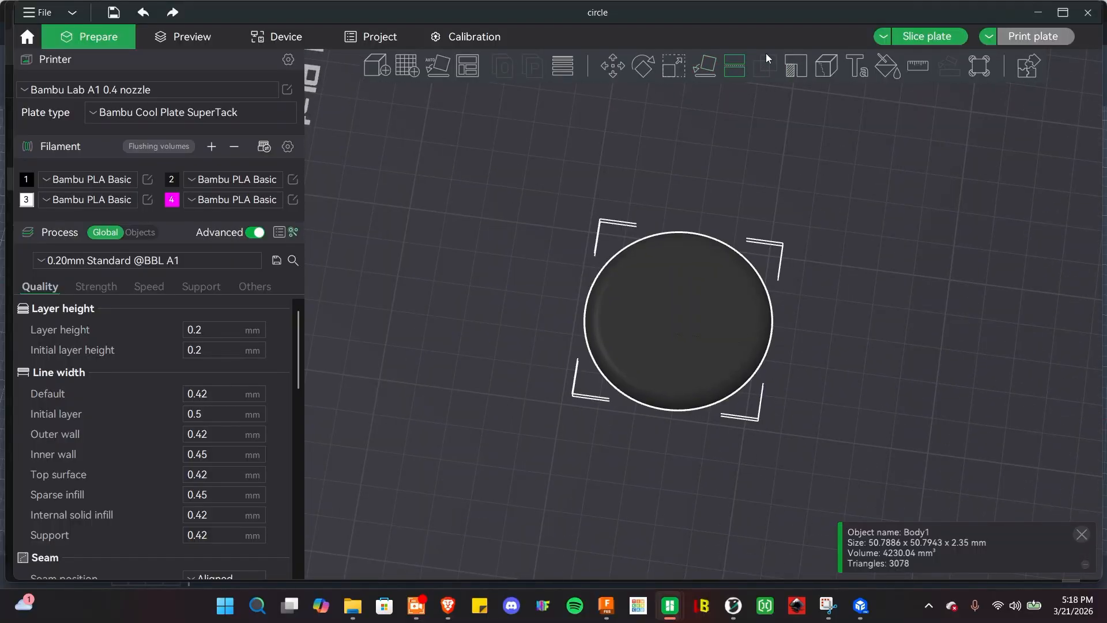
Fill-paint the heart letters white with filament 3 in Color Painting.
click(887, 67)
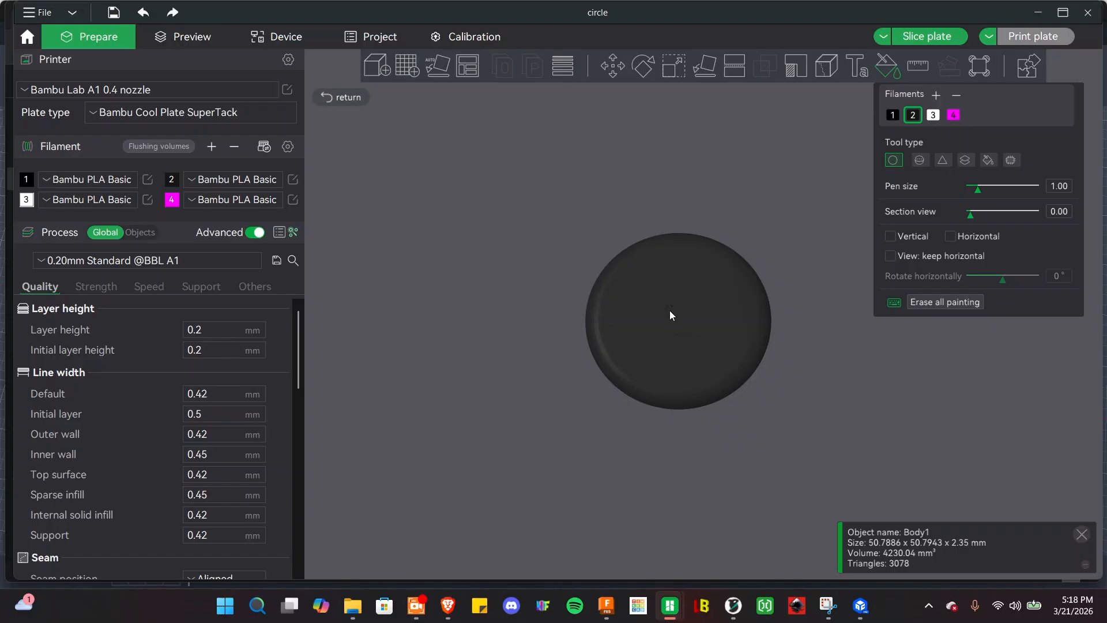
click(986, 163)
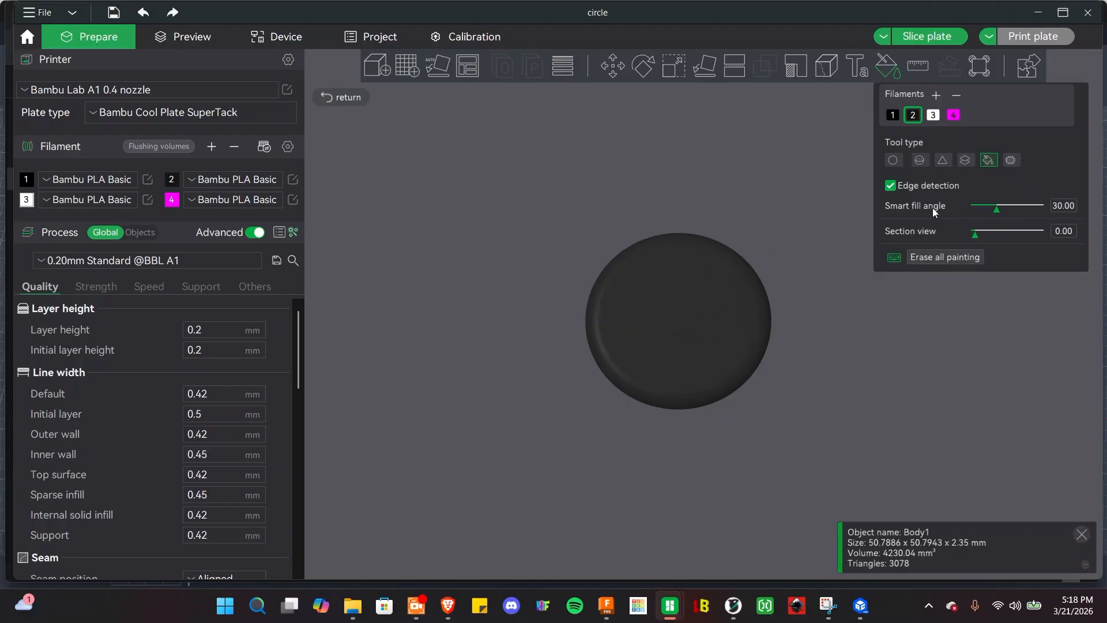
click(933, 115)
click(718, 325)
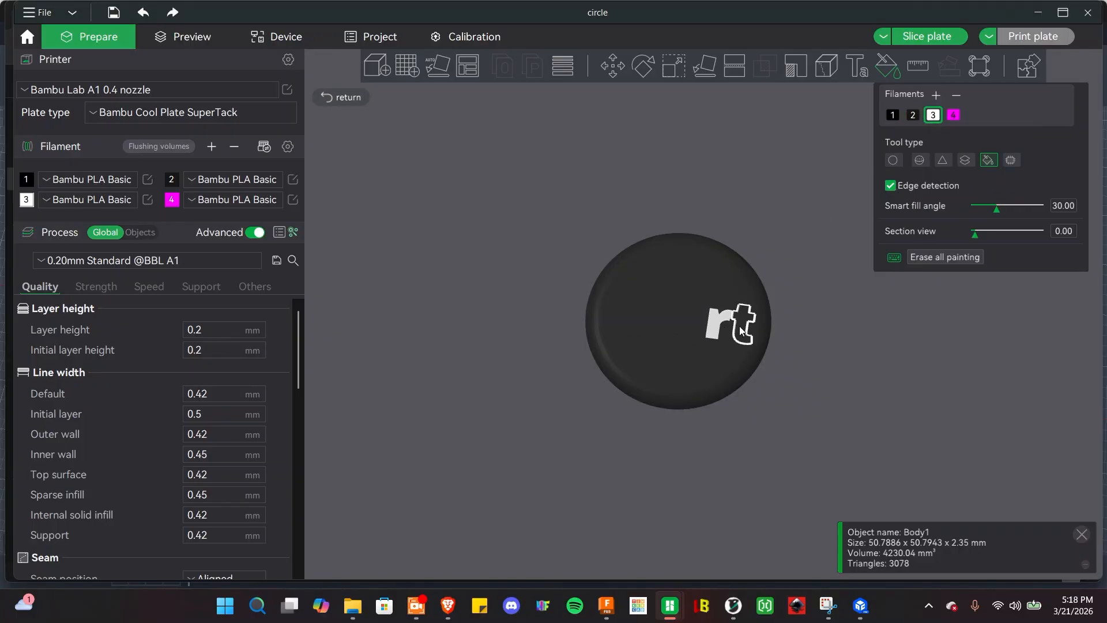
click(687, 327)
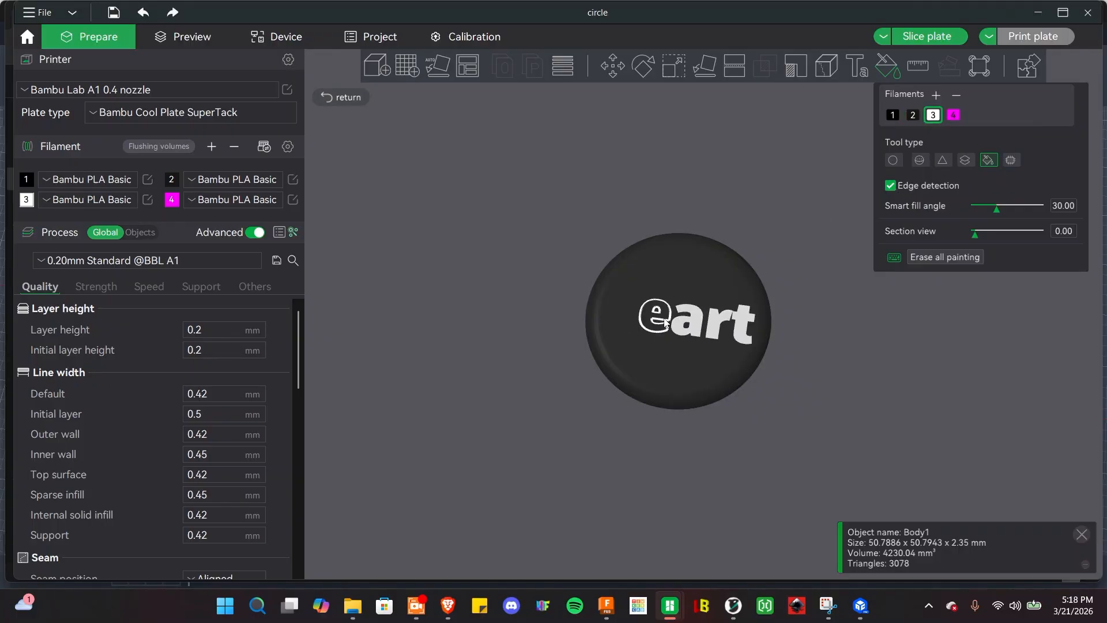
click(664, 320)
click(618, 316)
Inspect the painted letters from several angles, then exit the paint tool.
scroll(648, 358, up, 3)
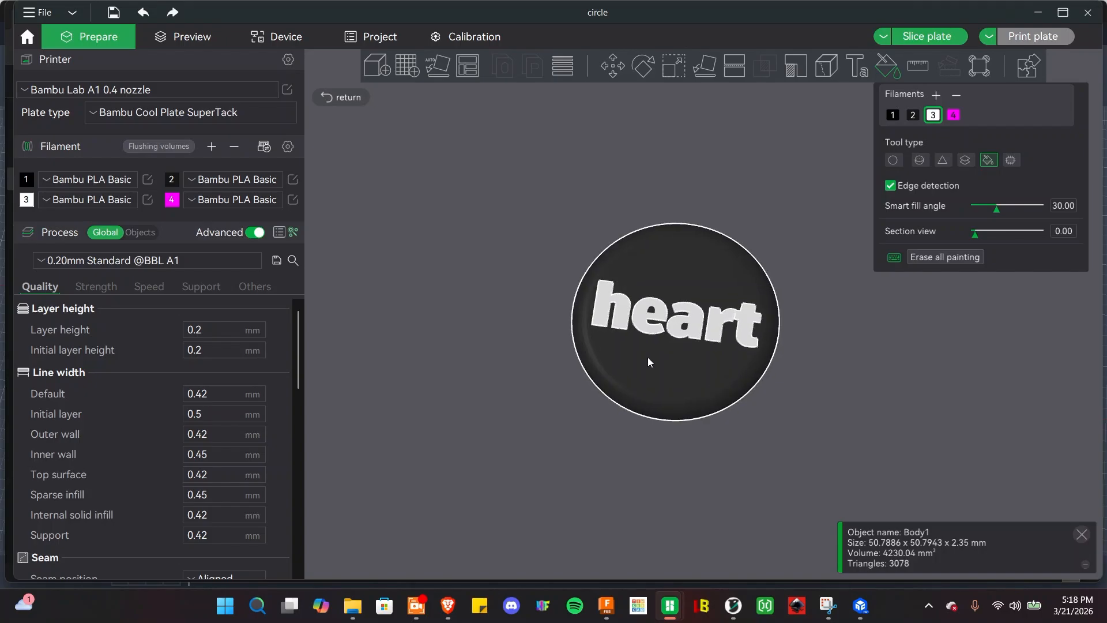
drag(463, 447, 427, 438)
scroll(427, 438, up, 3)
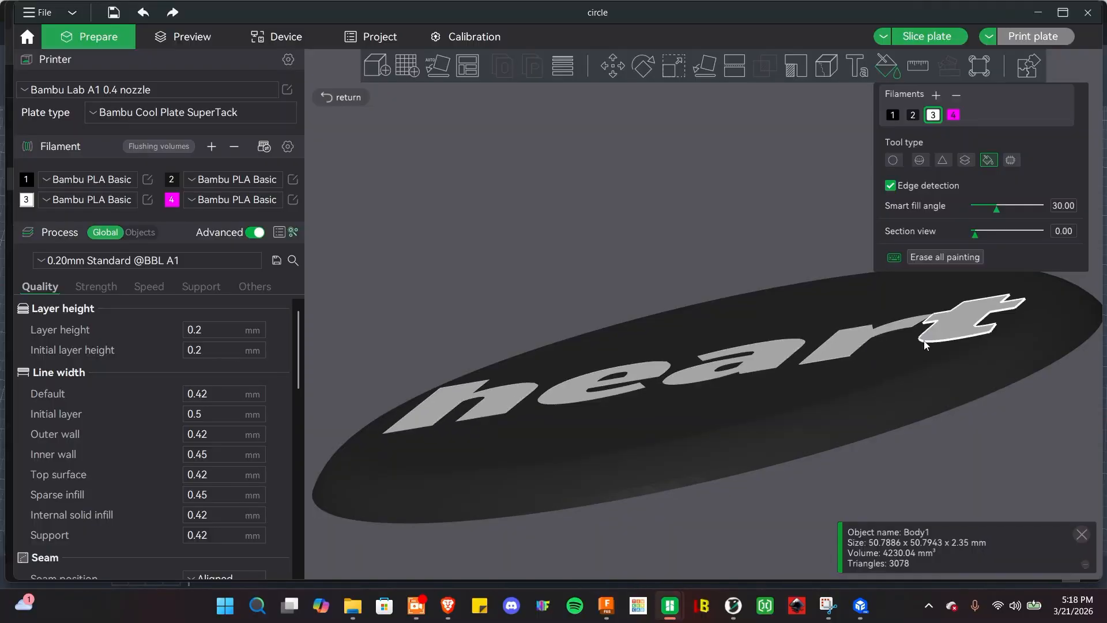
drag(944, 432, 962, 554)
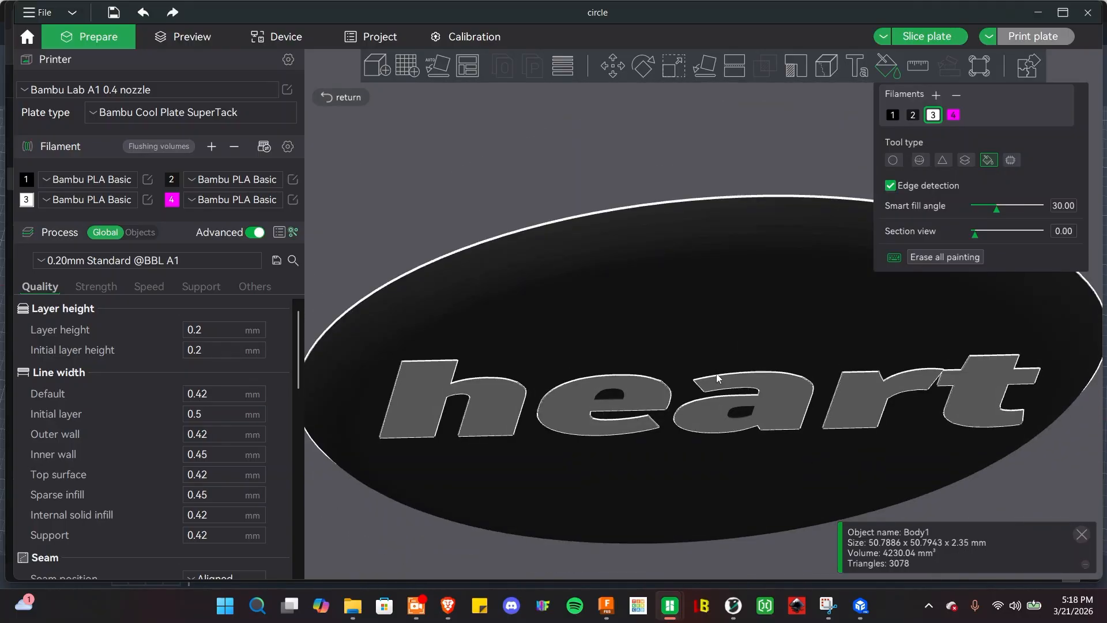
scroll(446, 342, down, 5)
scroll(427, 241, up, 7)
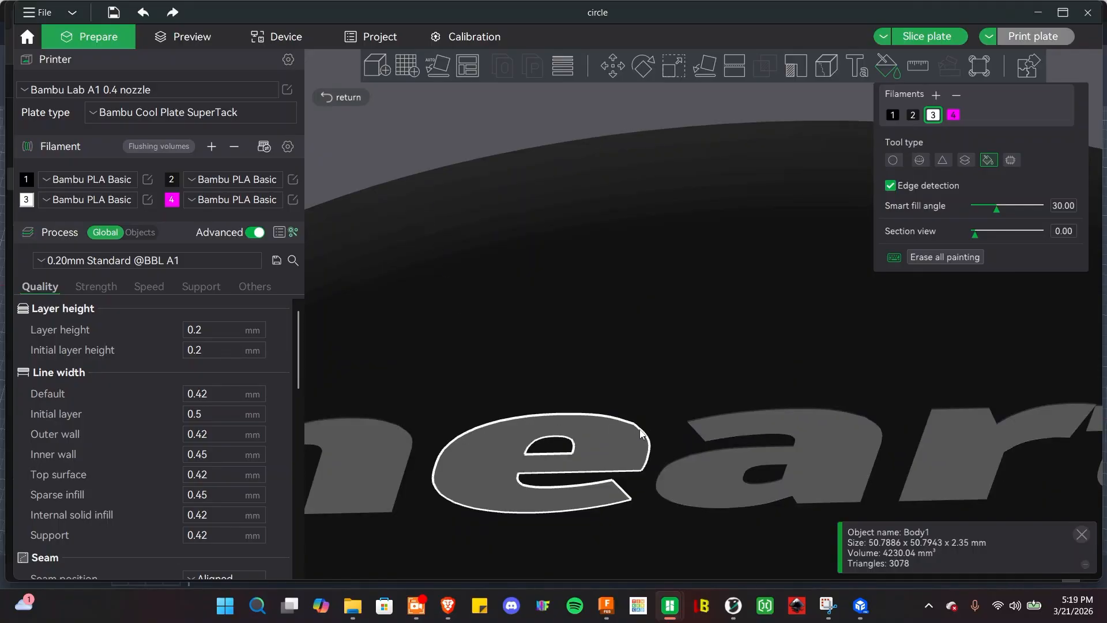
scroll(632, 295, up, 2)
scroll(634, 297, down, 5)
scroll(639, 299, down, 3)
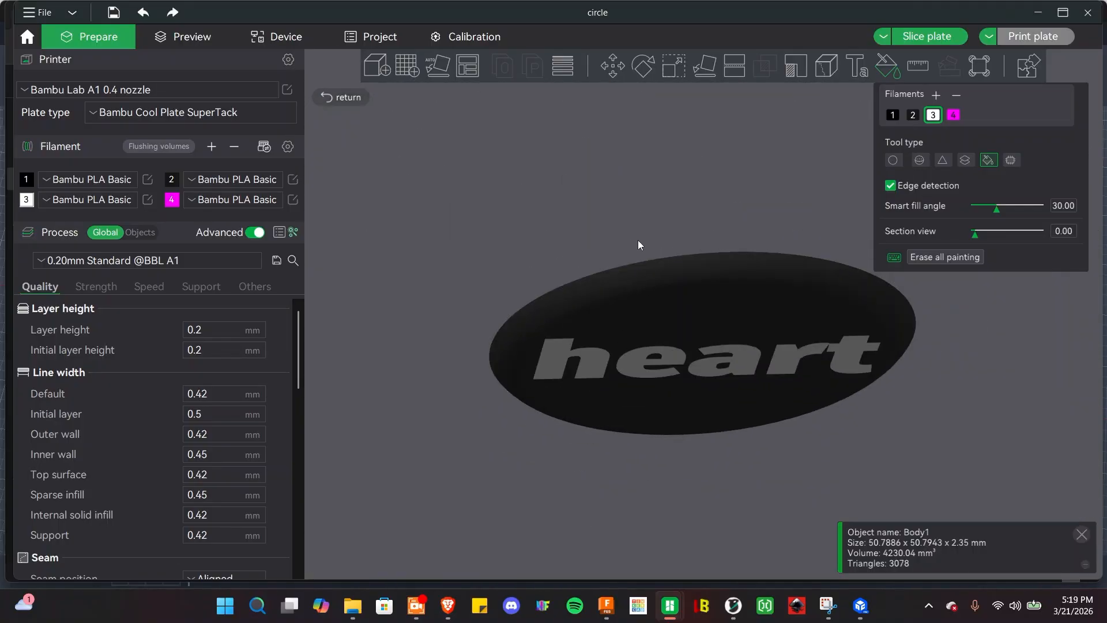
mouse_move(637, 240)
mouse_down()
mouse_move(627, 131)
mouse_move(504, 295)
mouse_move(439, 292)
mouse_move(399, 330)
mouse_move(564, 259)
mouse_up()
click(886, 64)
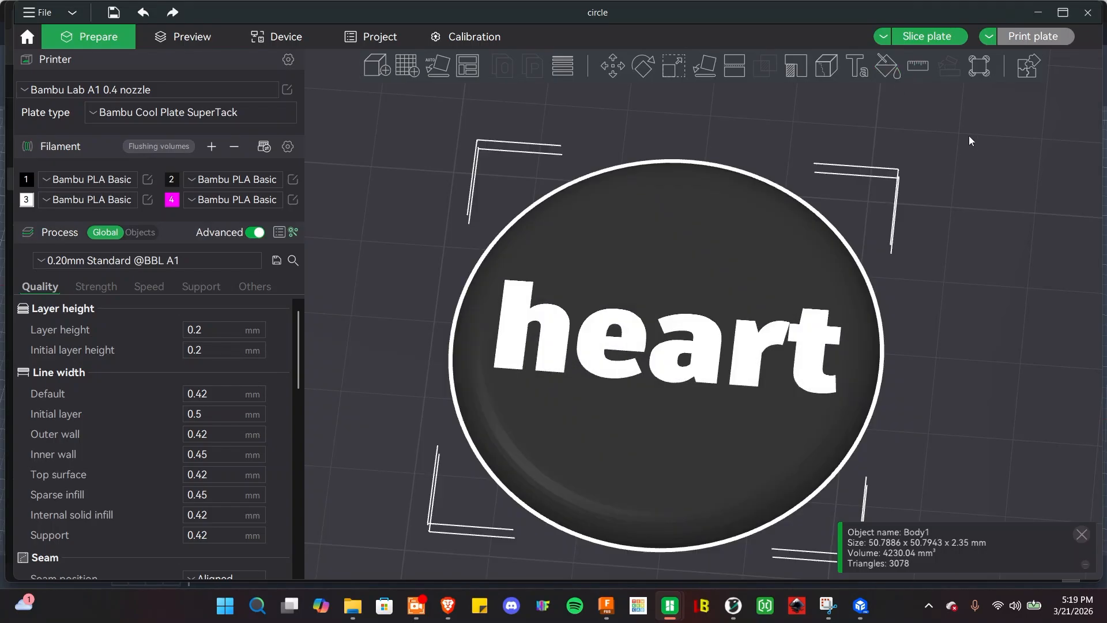
Back in Fusion, dismiss the export notice and bring up Sketch2's timeline menu.
click(606, 606)
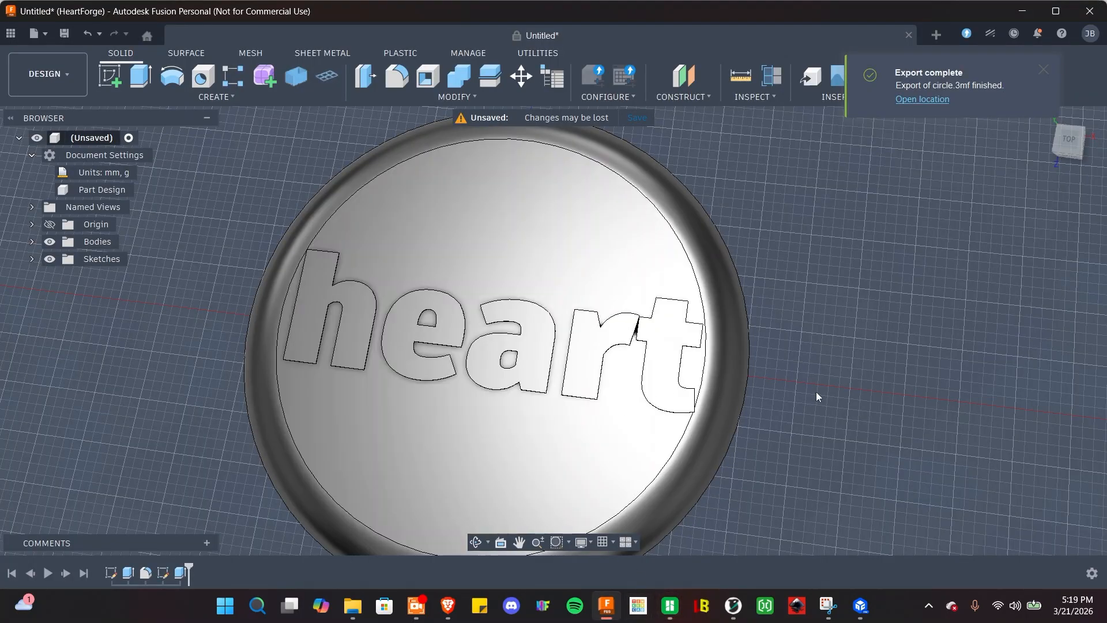
shift+middle_drag(820, 457, 814, 399)
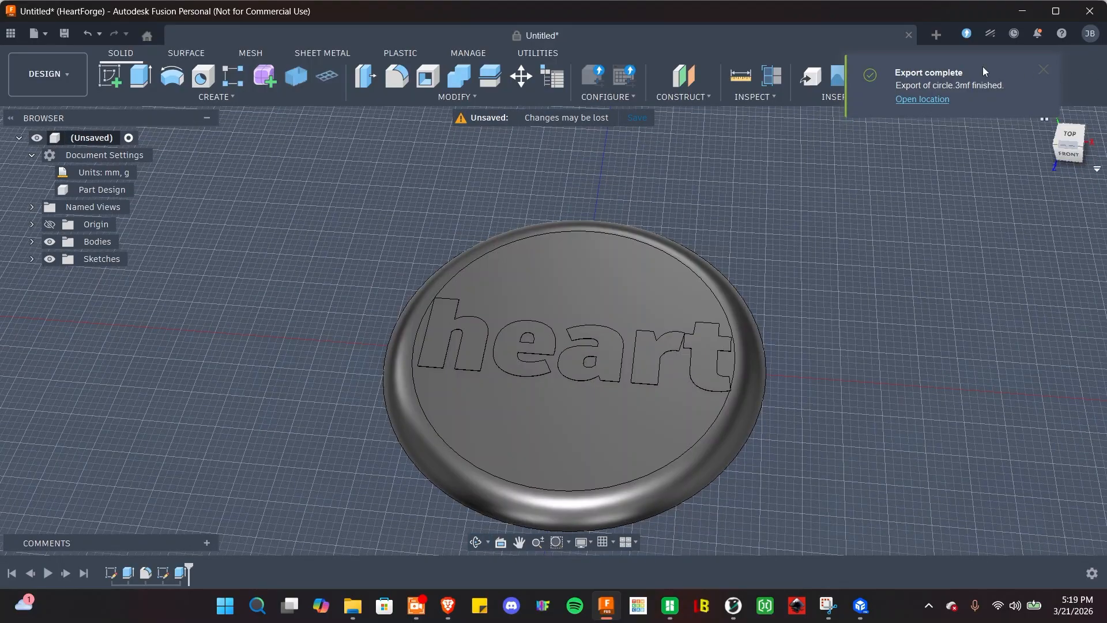
click(1044, 77)
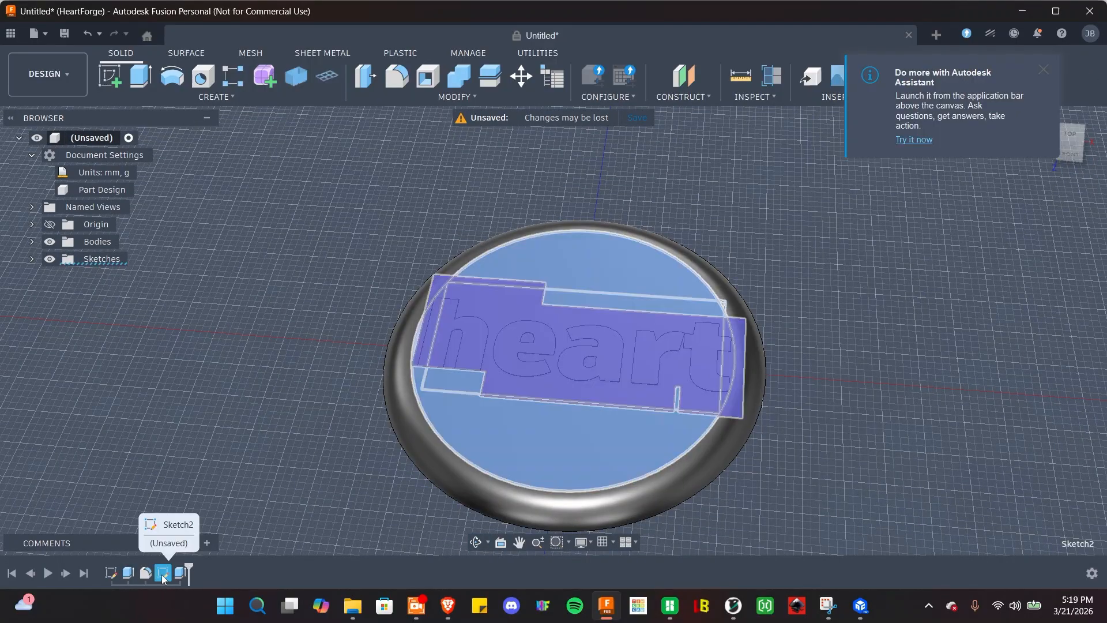
click(165, 574)
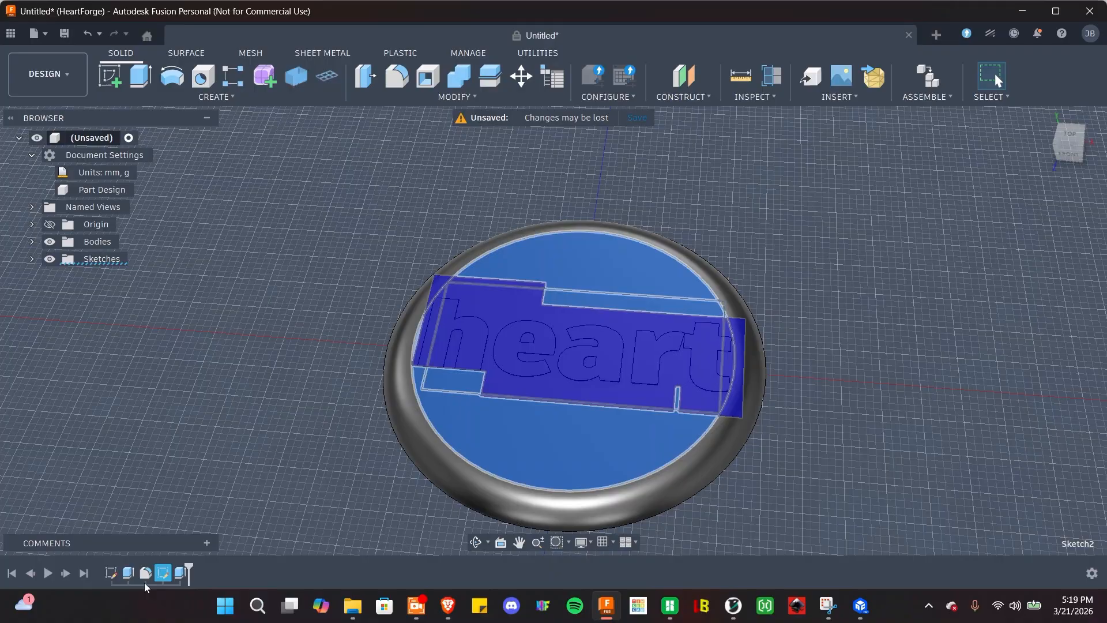
right_click(163, 574)
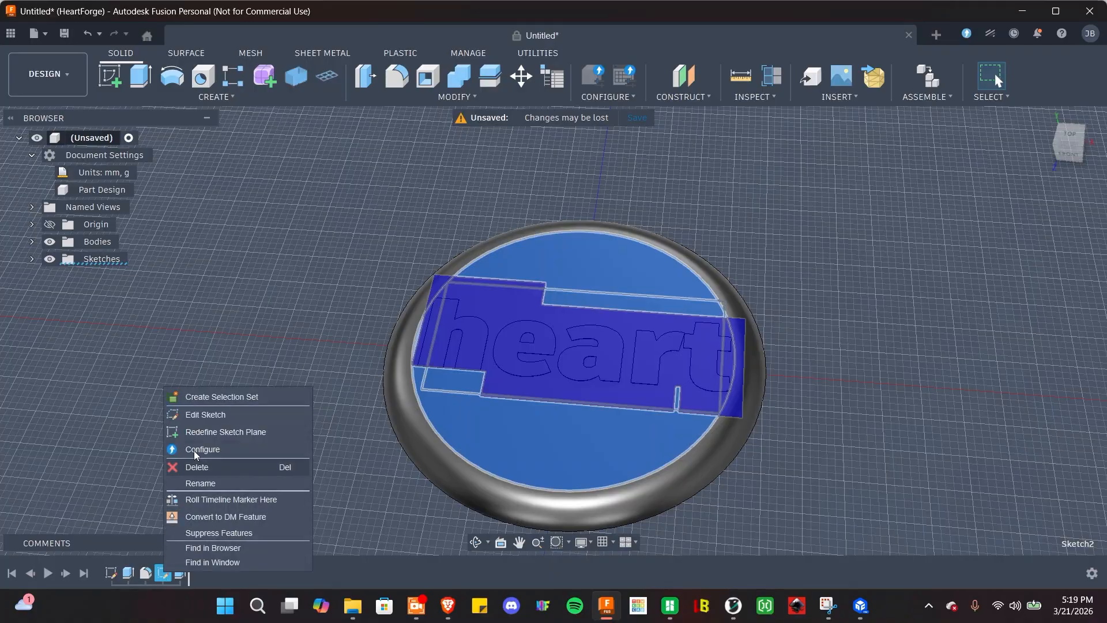
Edit Sketch2, retype the text's closing quote so it still reads heart, and finish the sketch.
click(199, 425)
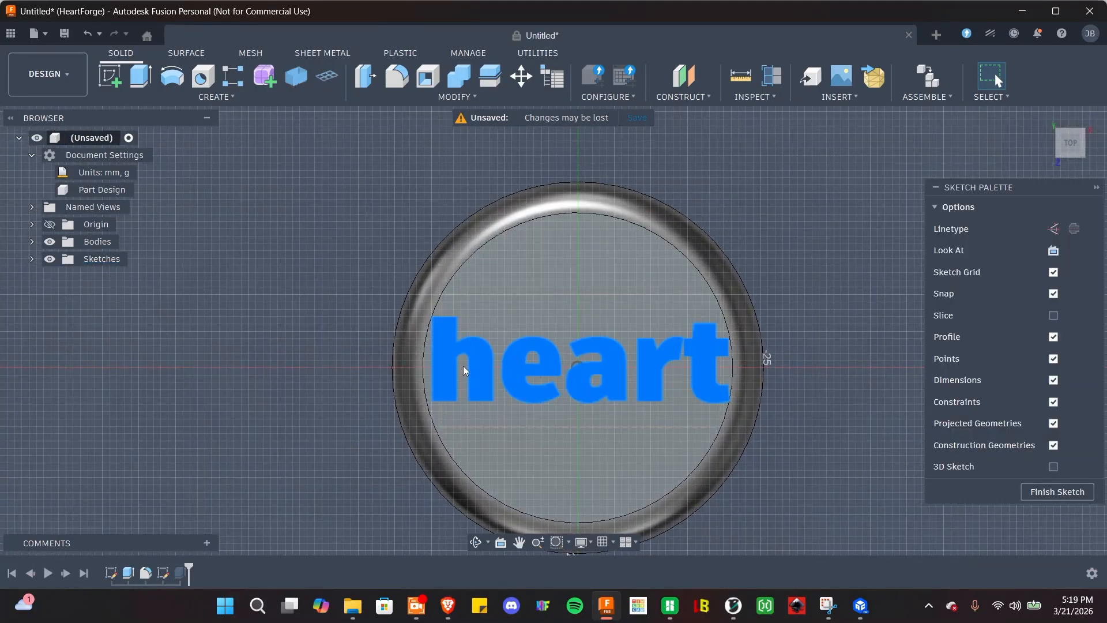
double_click(454, 366)
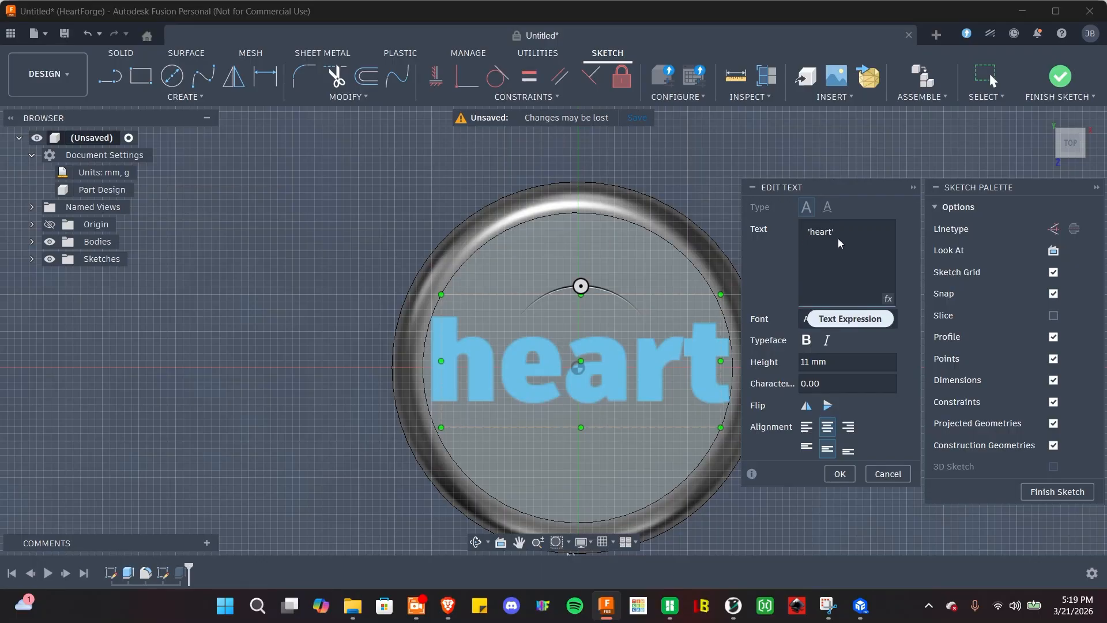
key(BackSpace)
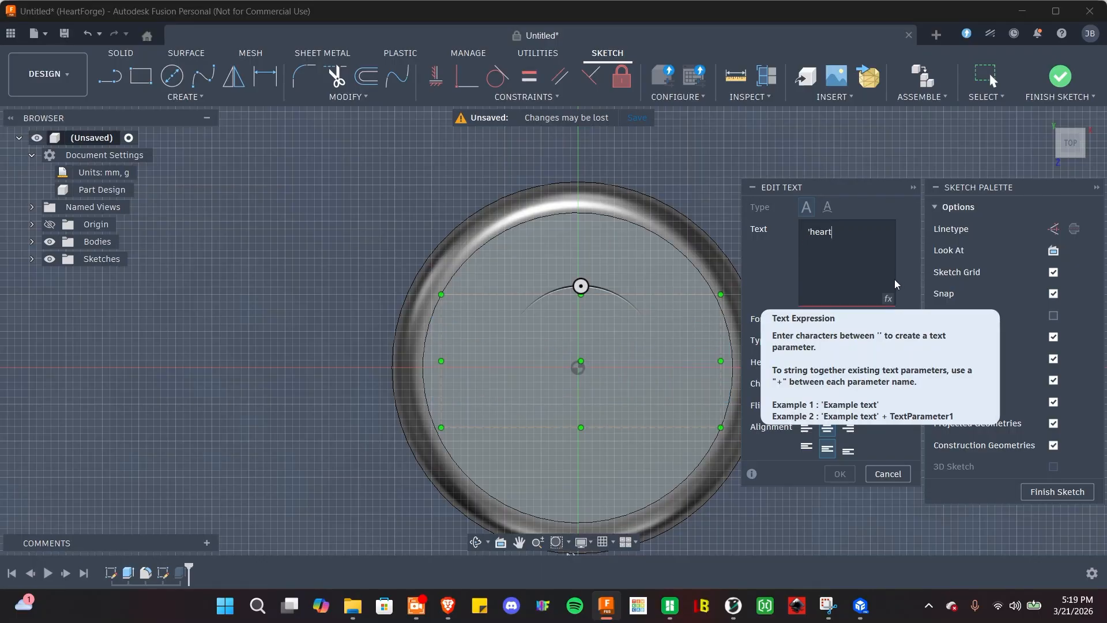
text(')
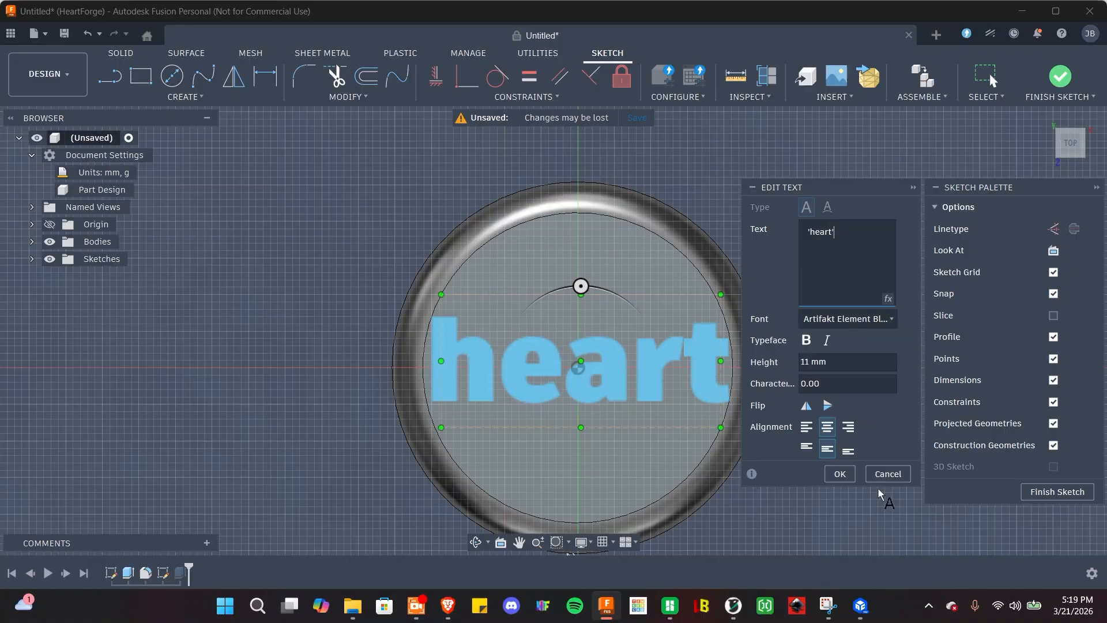
click(888, 474)
click(1041, 491)
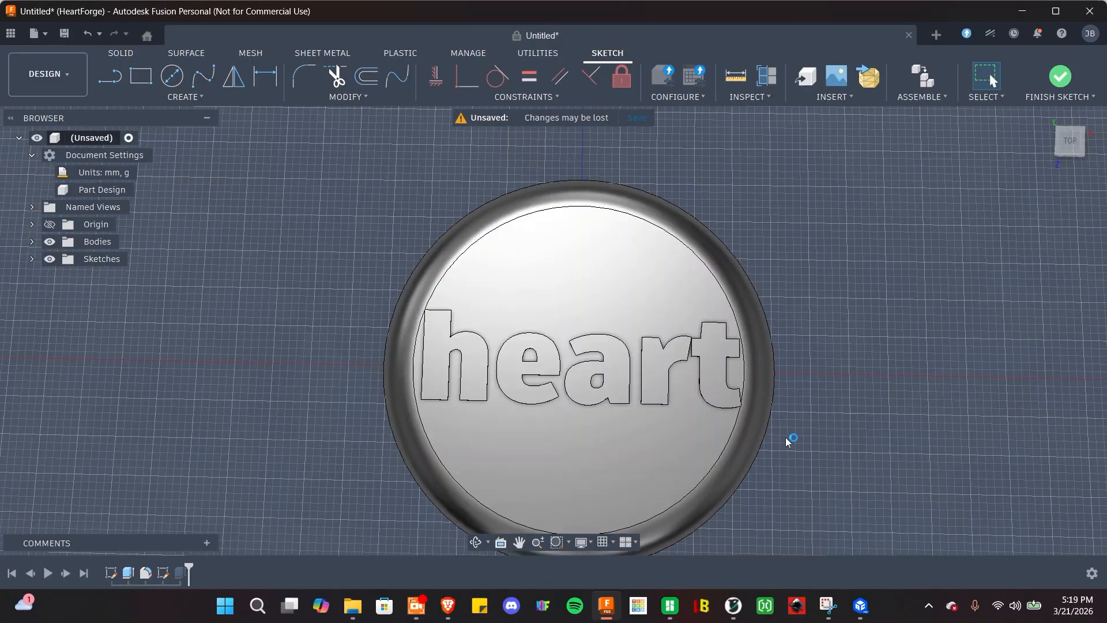